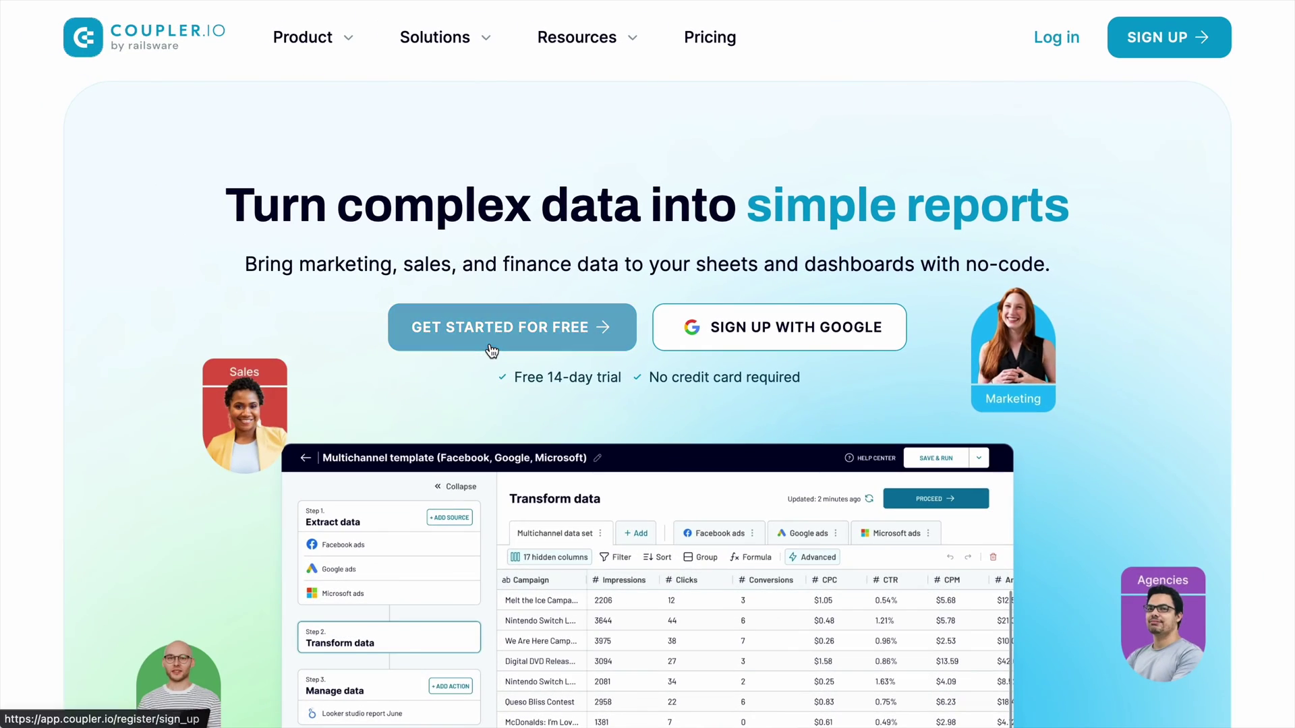
Sign up for a free Coupler.io account with the demo Google account.
left_click(4, 408)
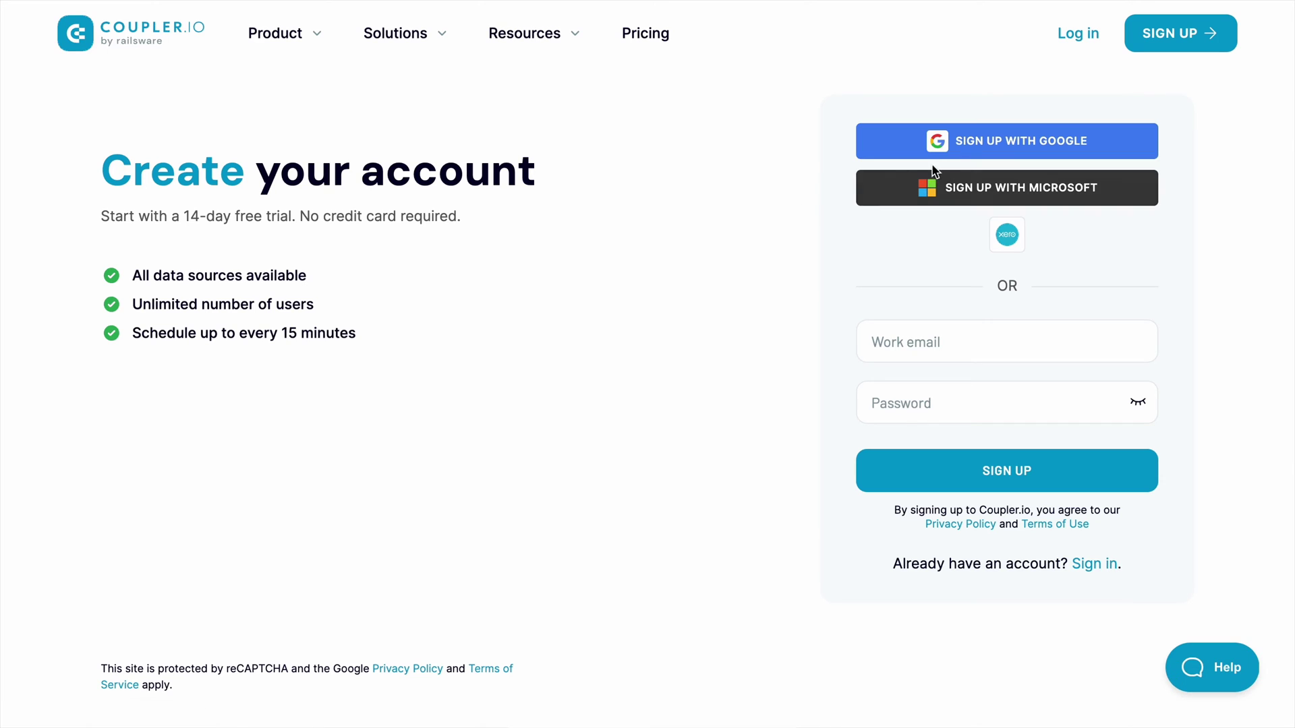
left_click(973, 149)
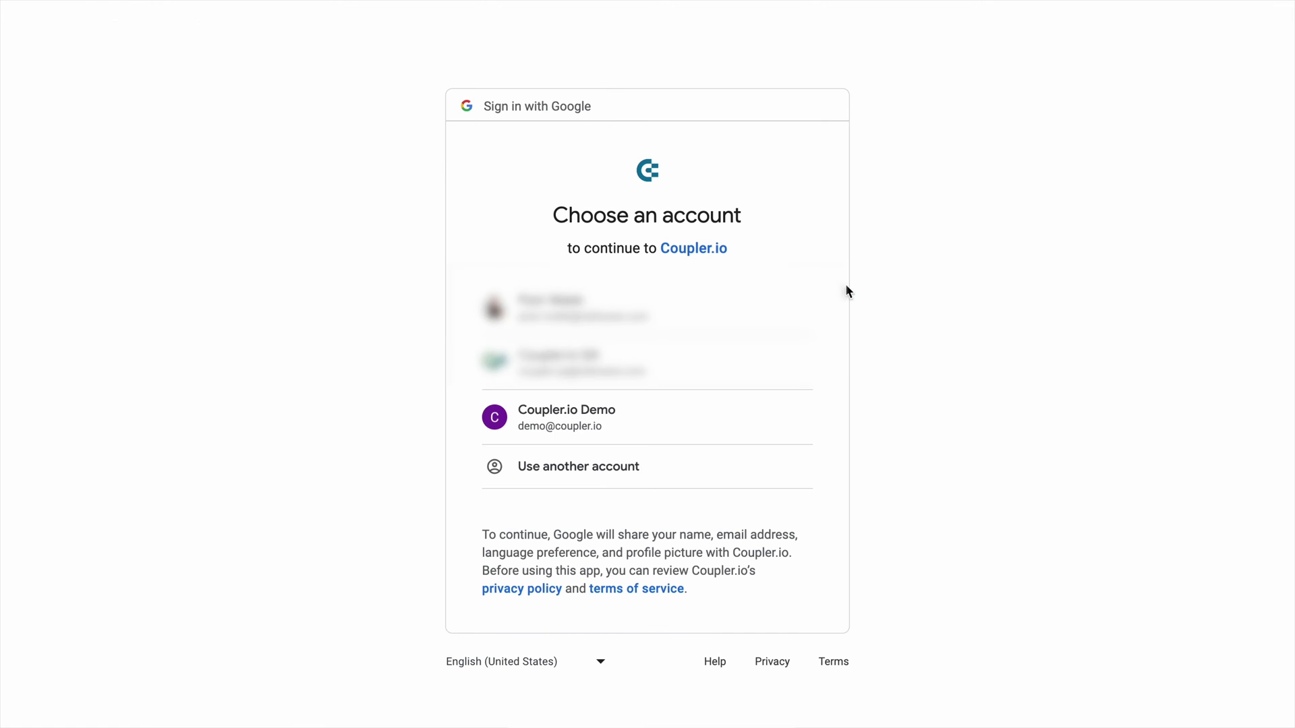
left_click(712, 438)
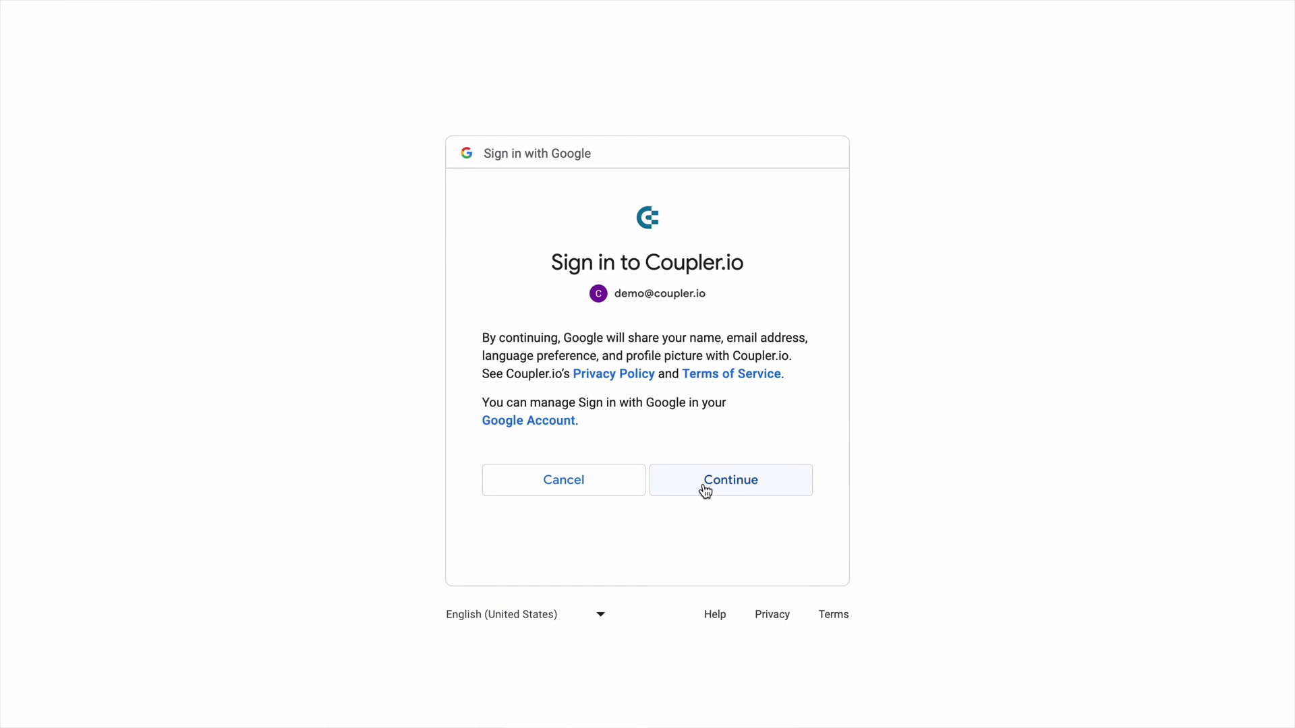
left_click(705, 491)
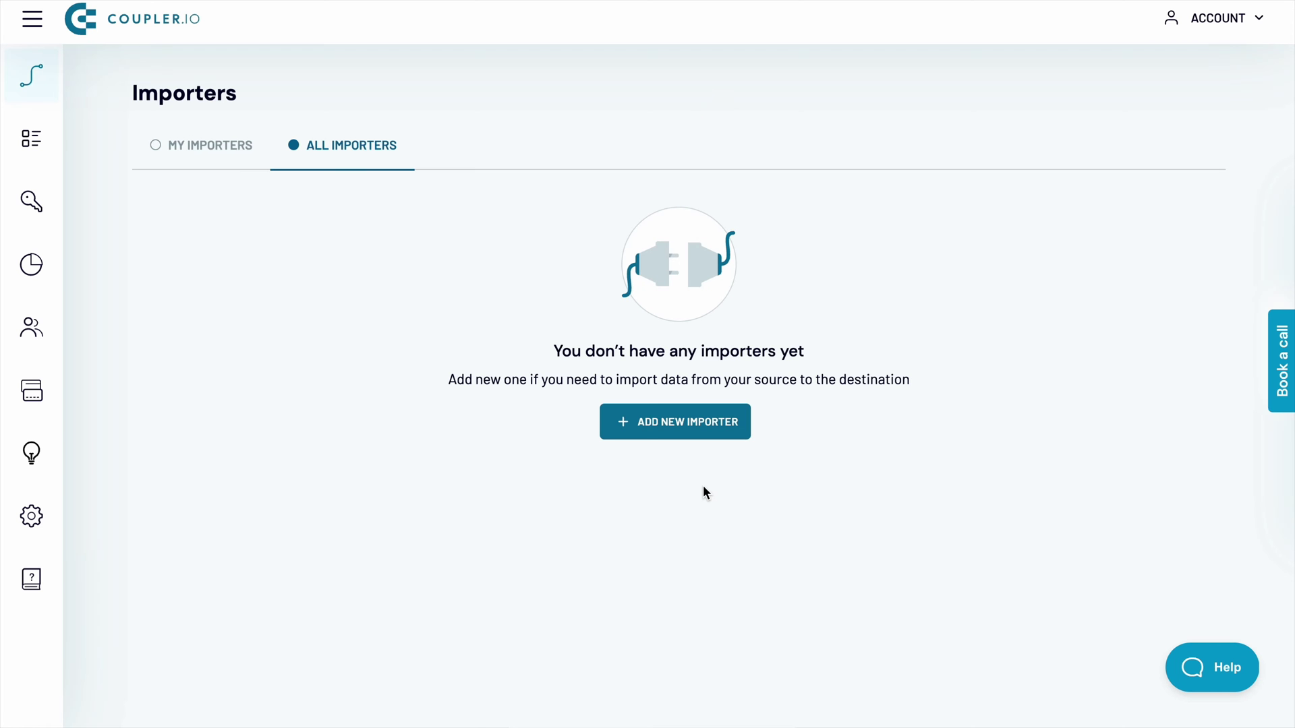
Create a new importer from Google Analytics 4 to Power BI, set up from scratch.
left_click(683, 432)
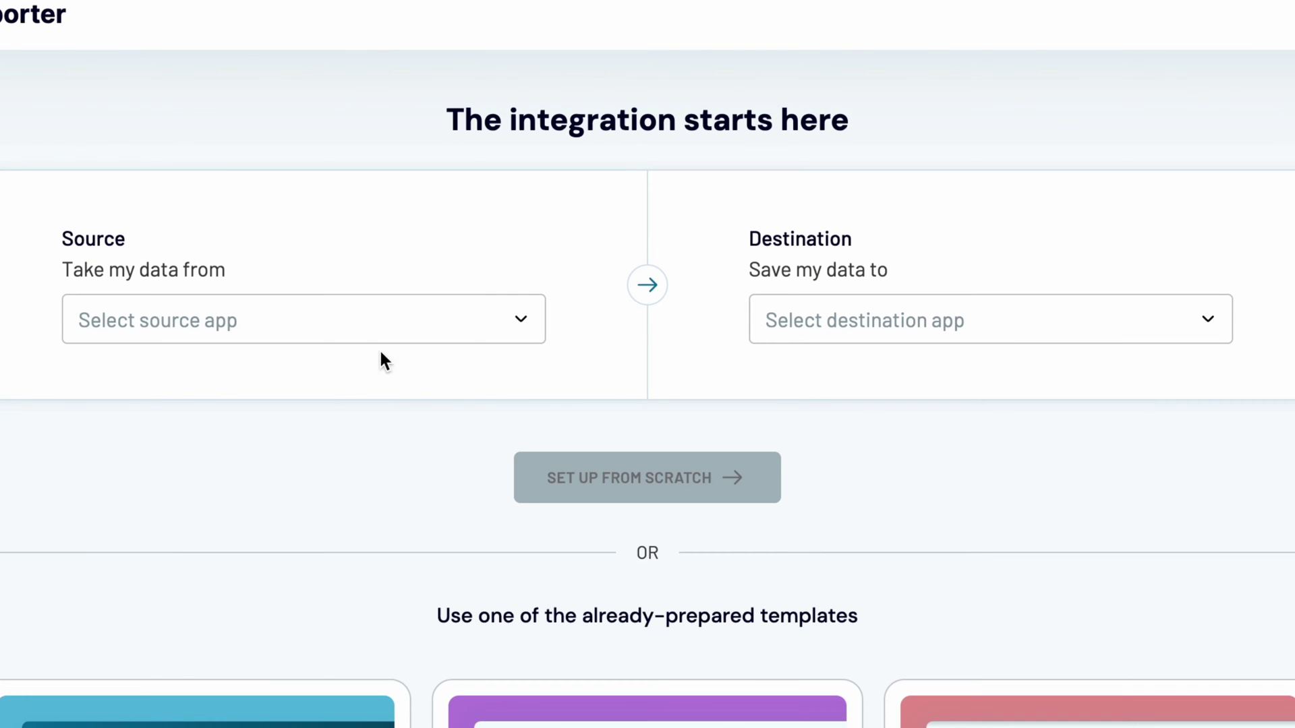
left_click(360, 327)
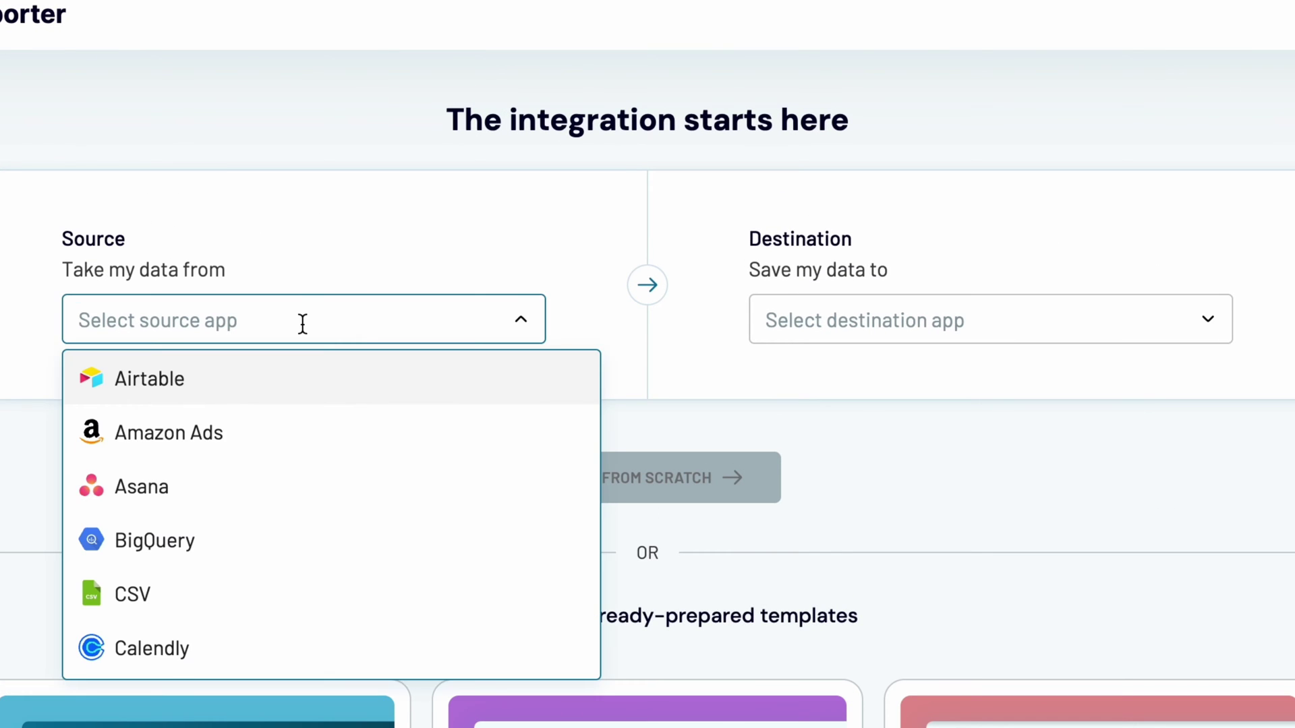
scroll(288, 497, "down", 6)
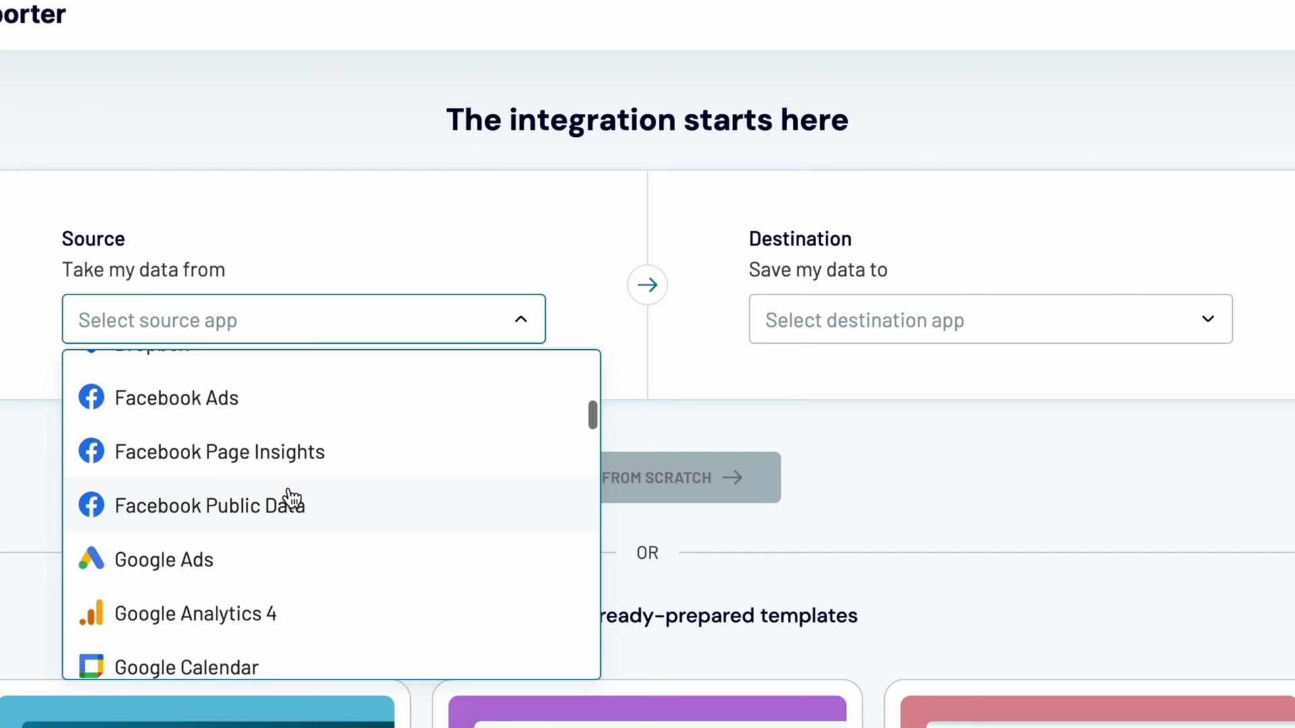
left_click(276, 630)
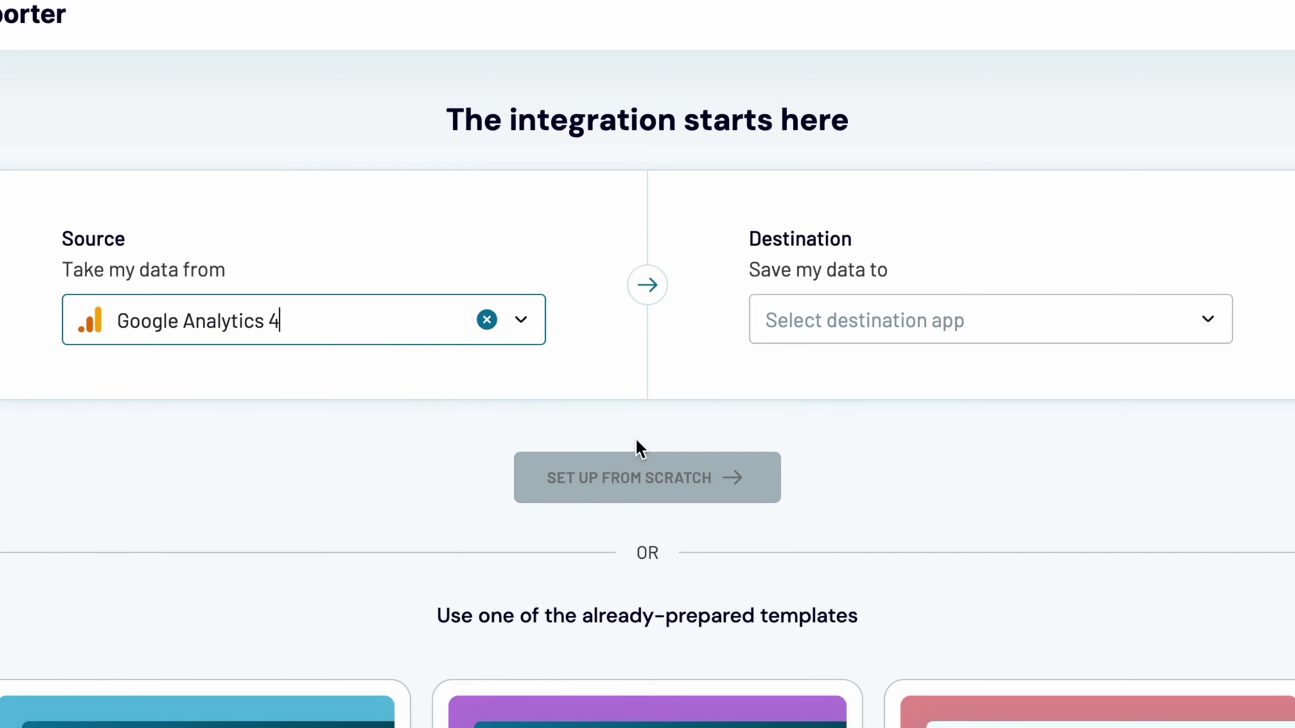
left_click(841, 326)
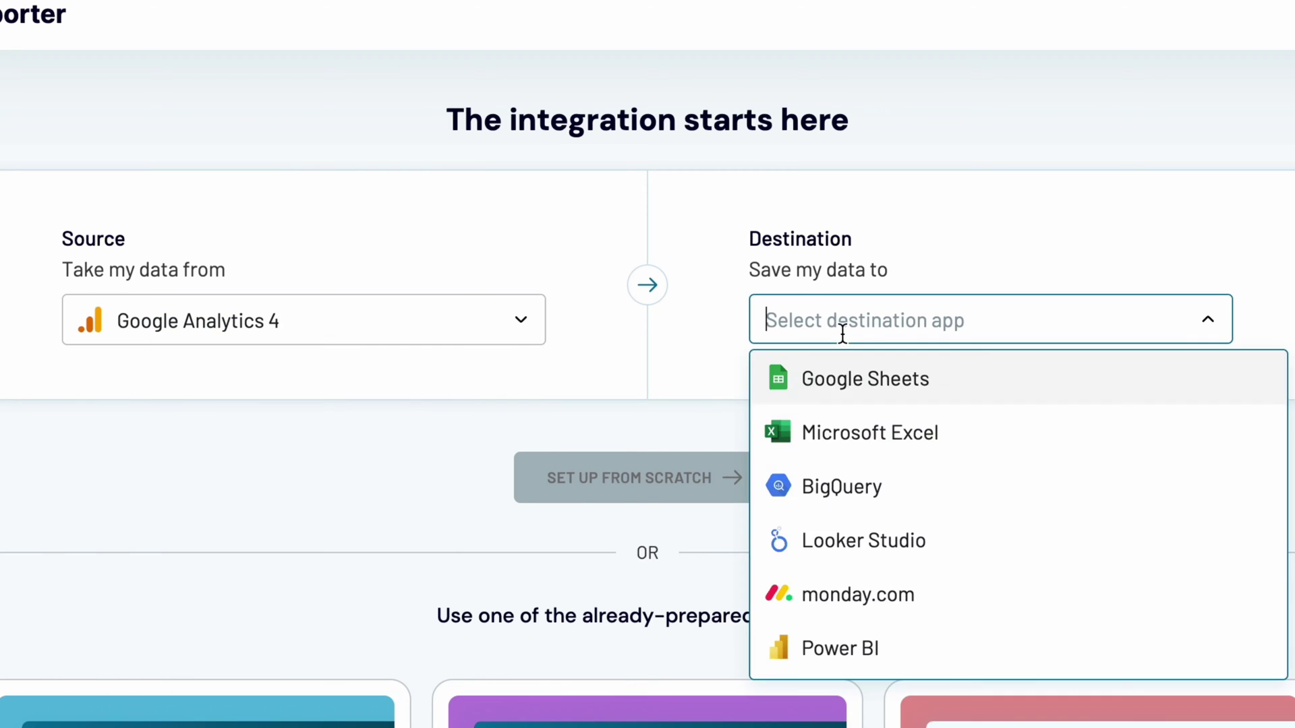
left_click(889, 649)
left_click(702, 500)
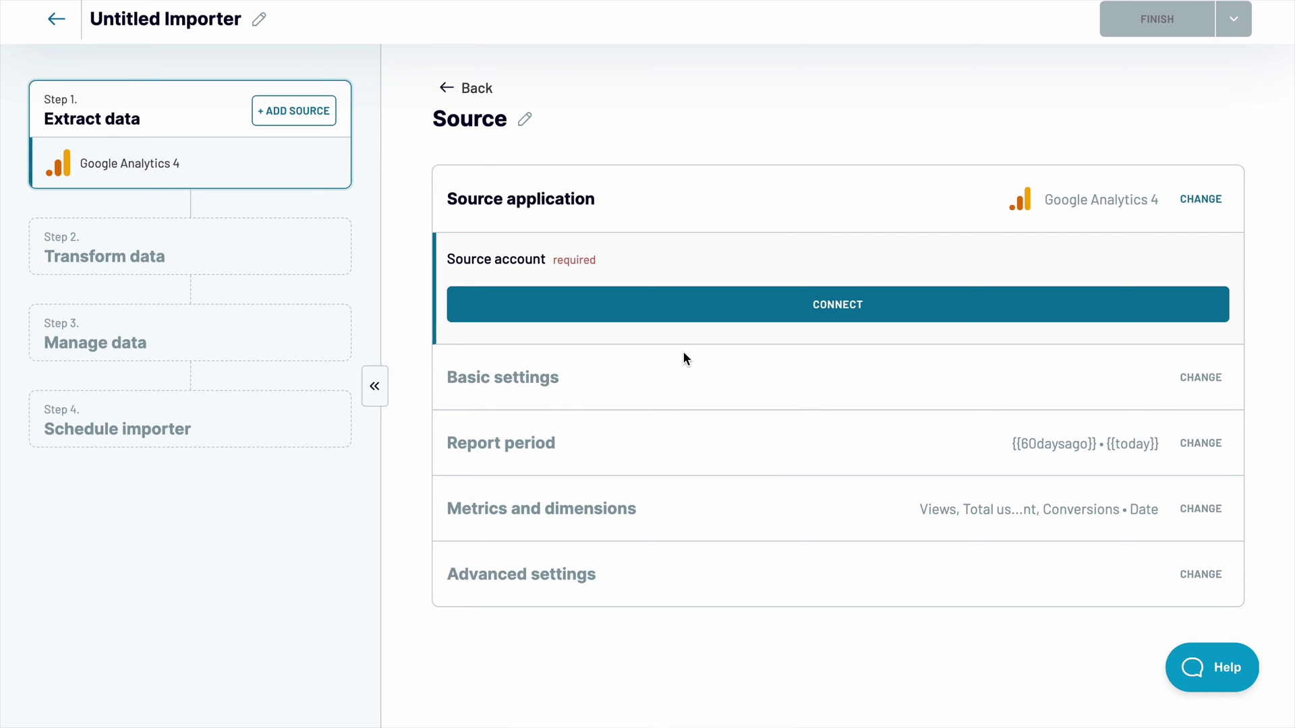
Rename the importer to 'Landing page stats' and connect a Google account with Analytics access.
left_click(258, 19)
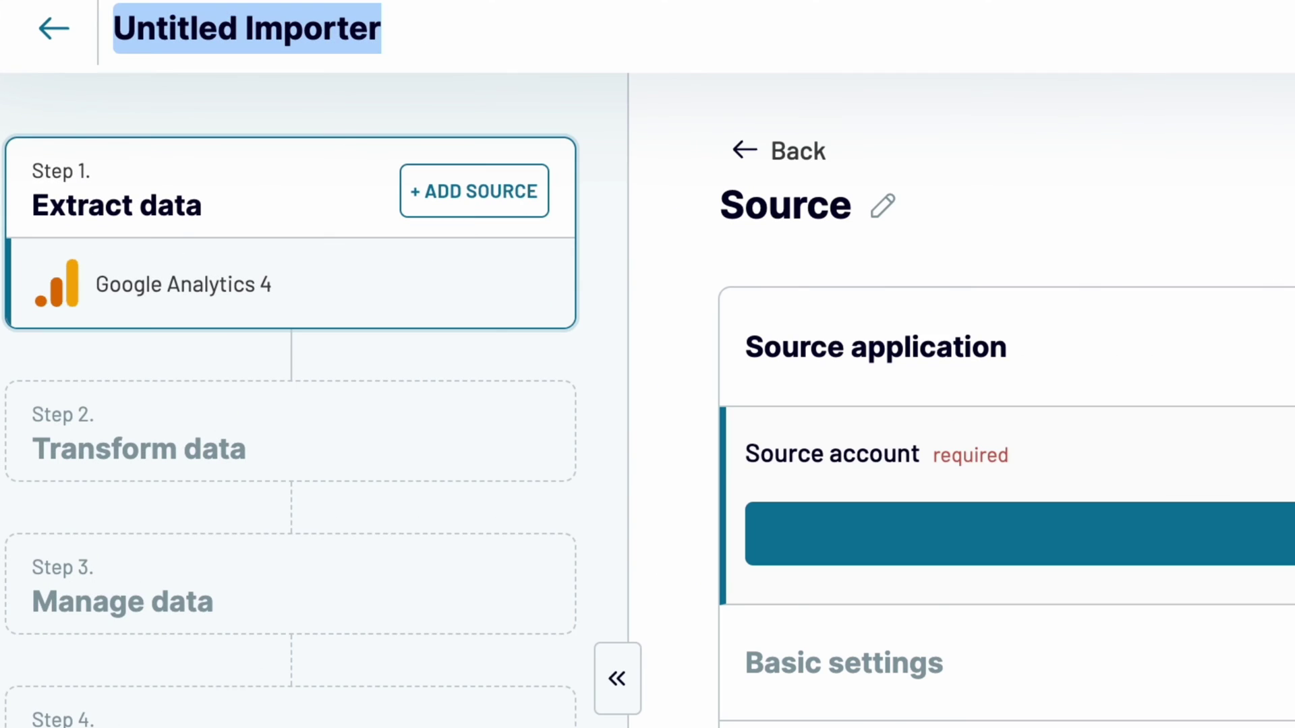
type("Landing page")
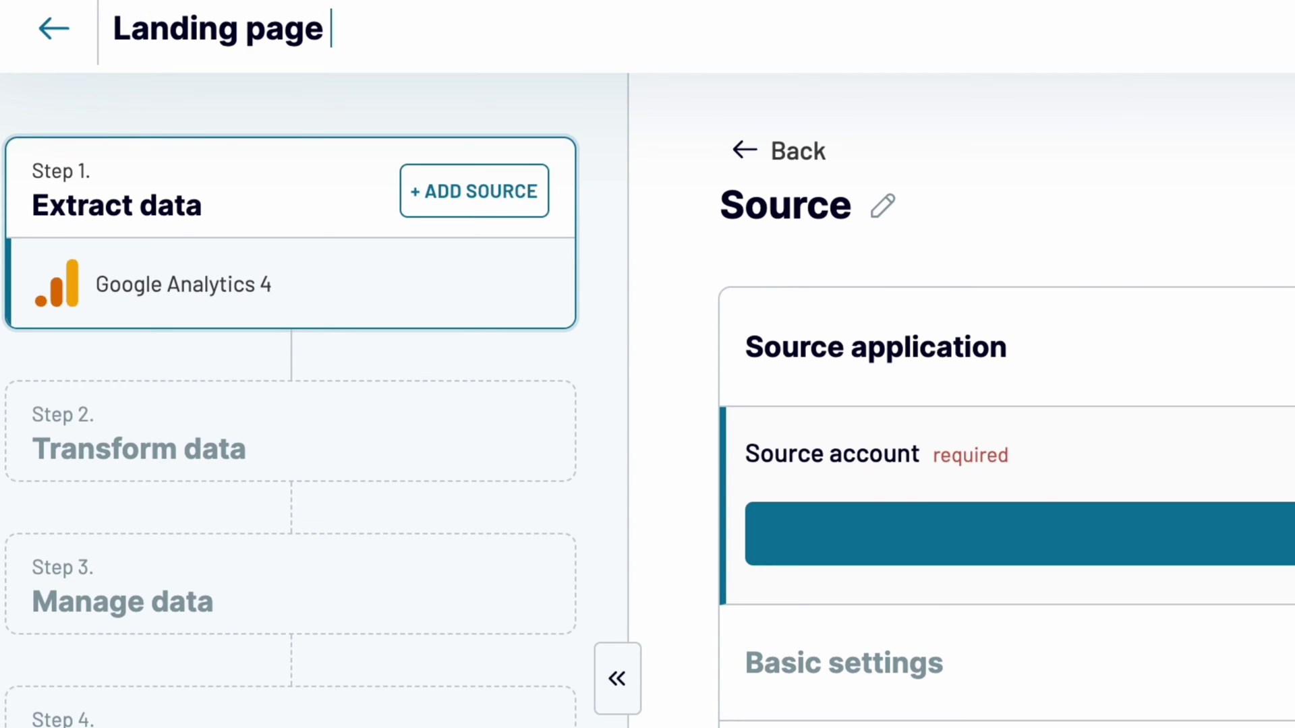
type(" stats")
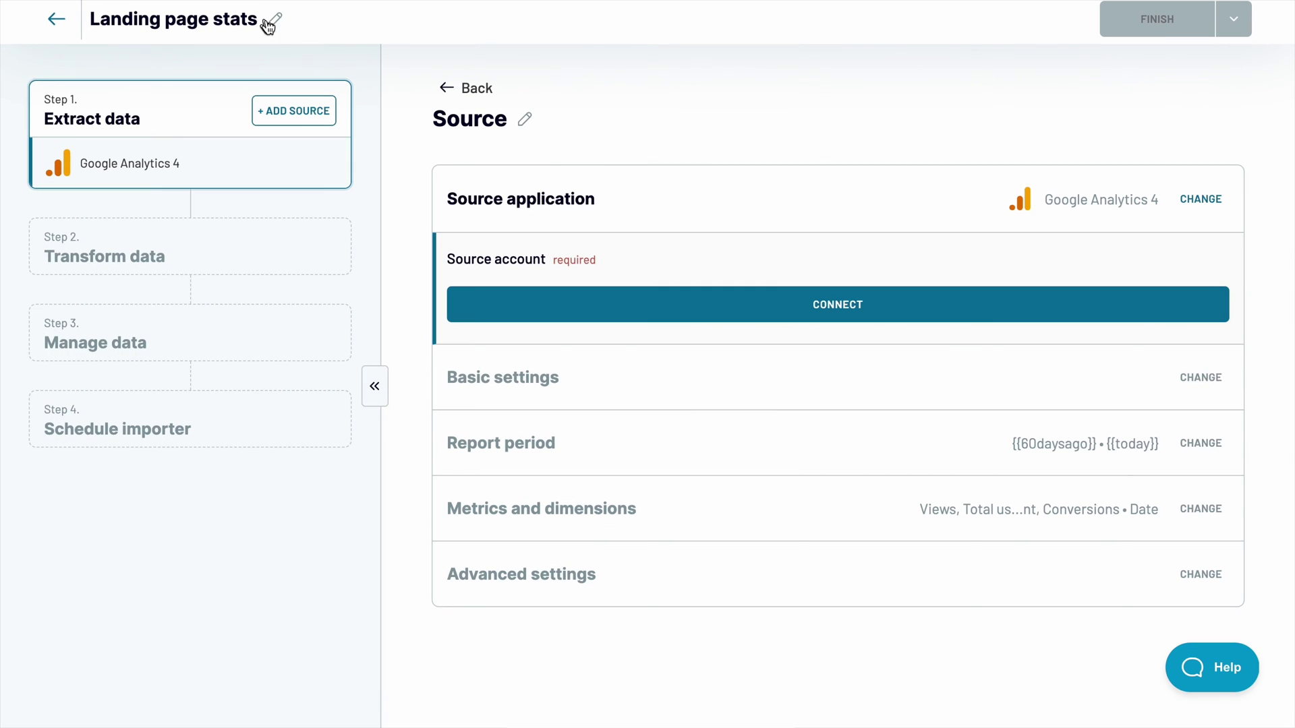
left_click(632, 305)
left_click(619, 536)
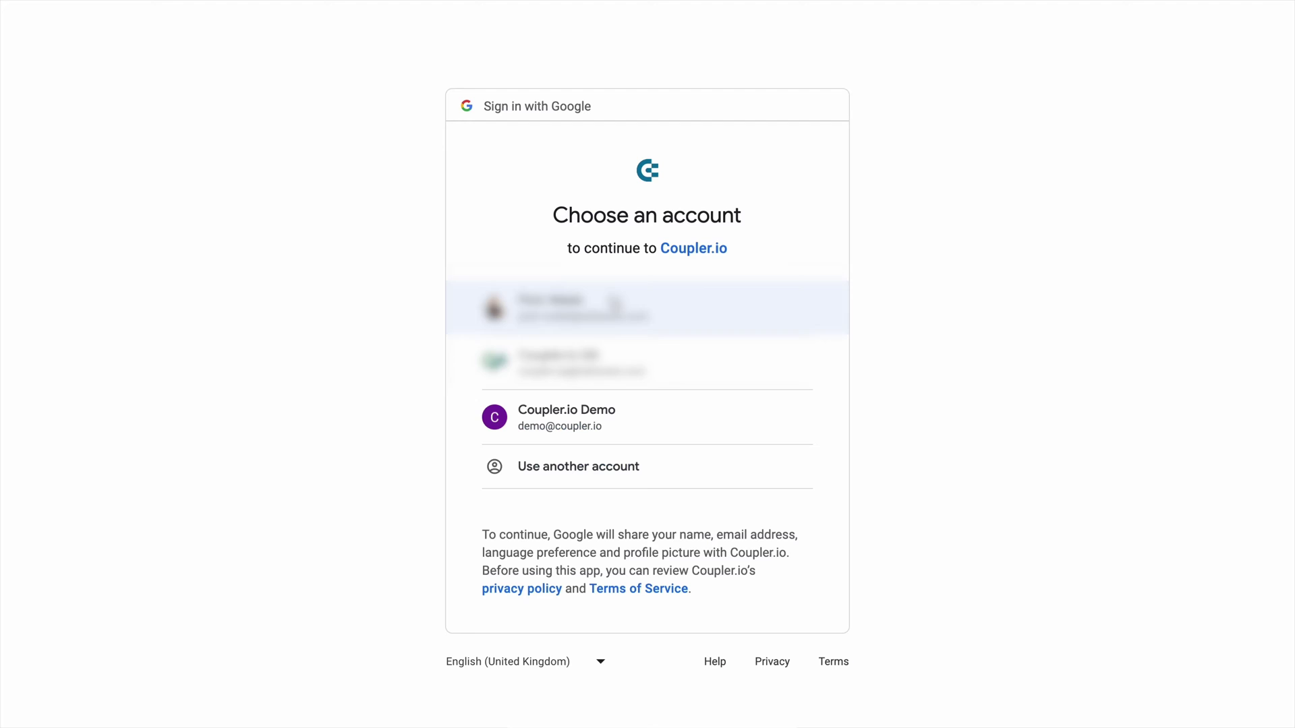
left_click(588, 361)
left_click(681, 480)
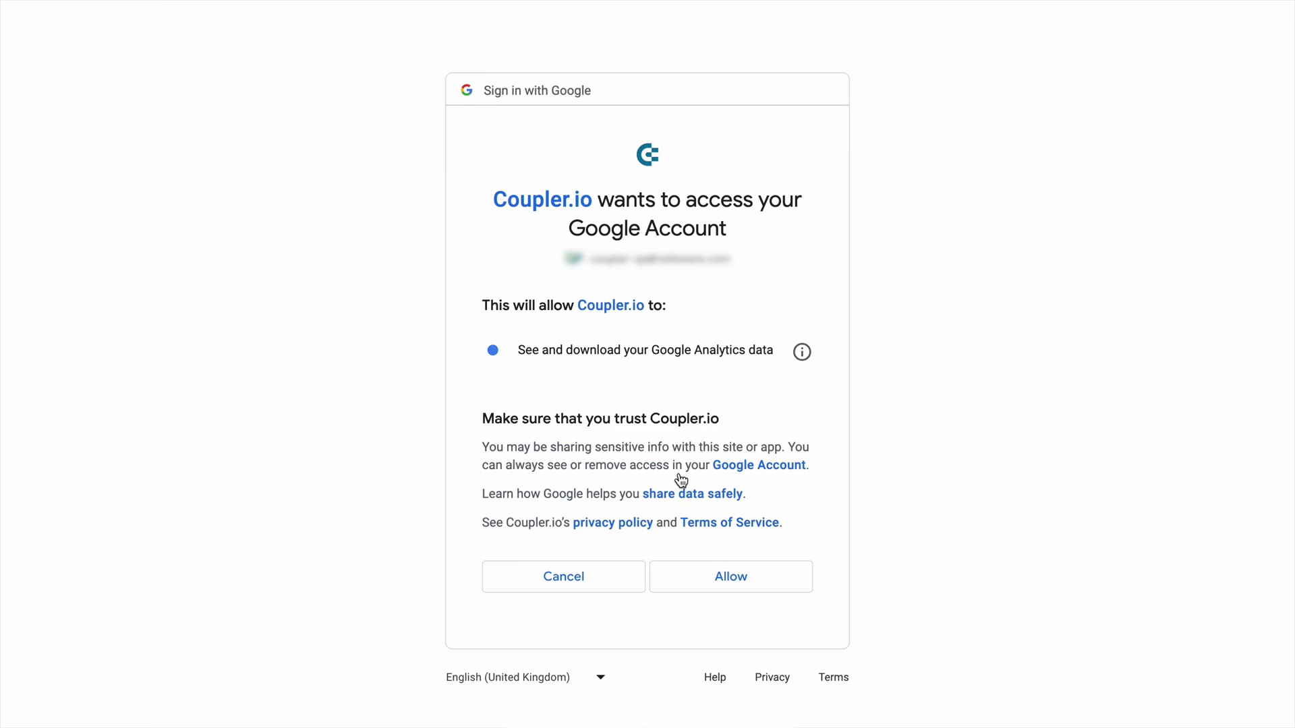
left_click(691, 575)
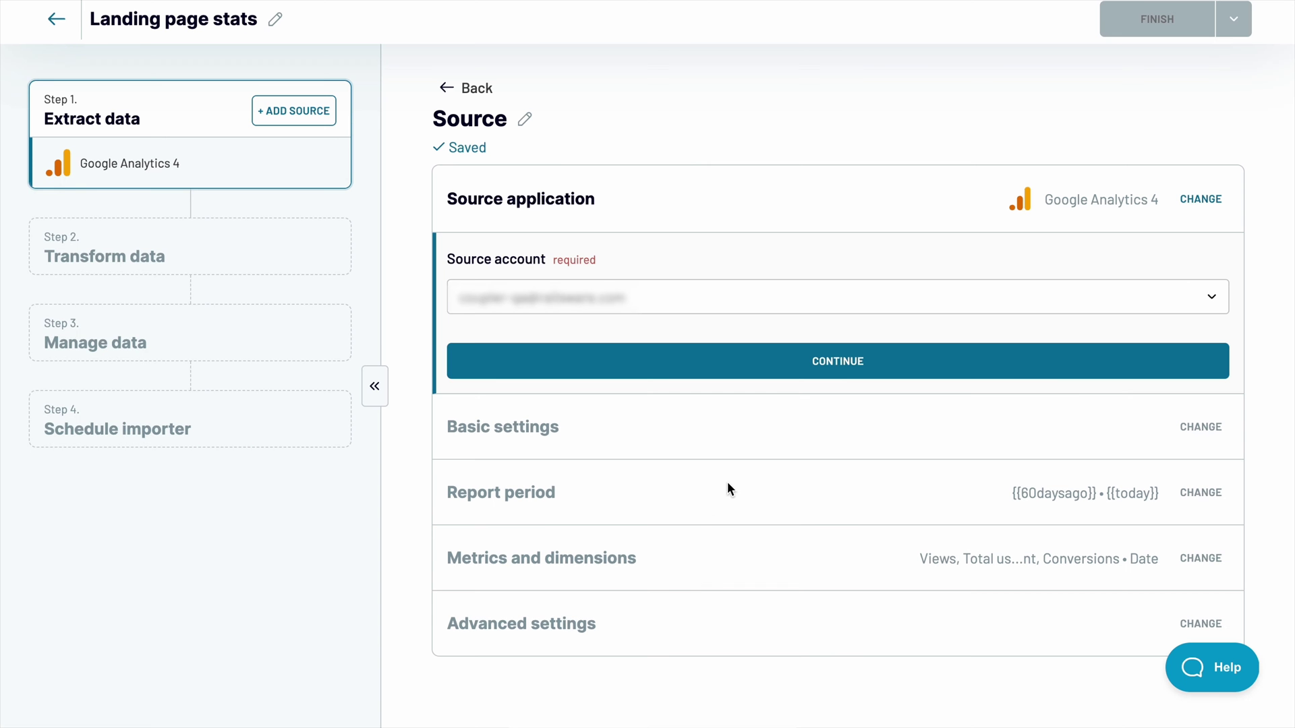
Choose Analytics account Coupler.io and property Coupler.io GA4 for the source.
left_click(774, 360)
left_click(750, 398)
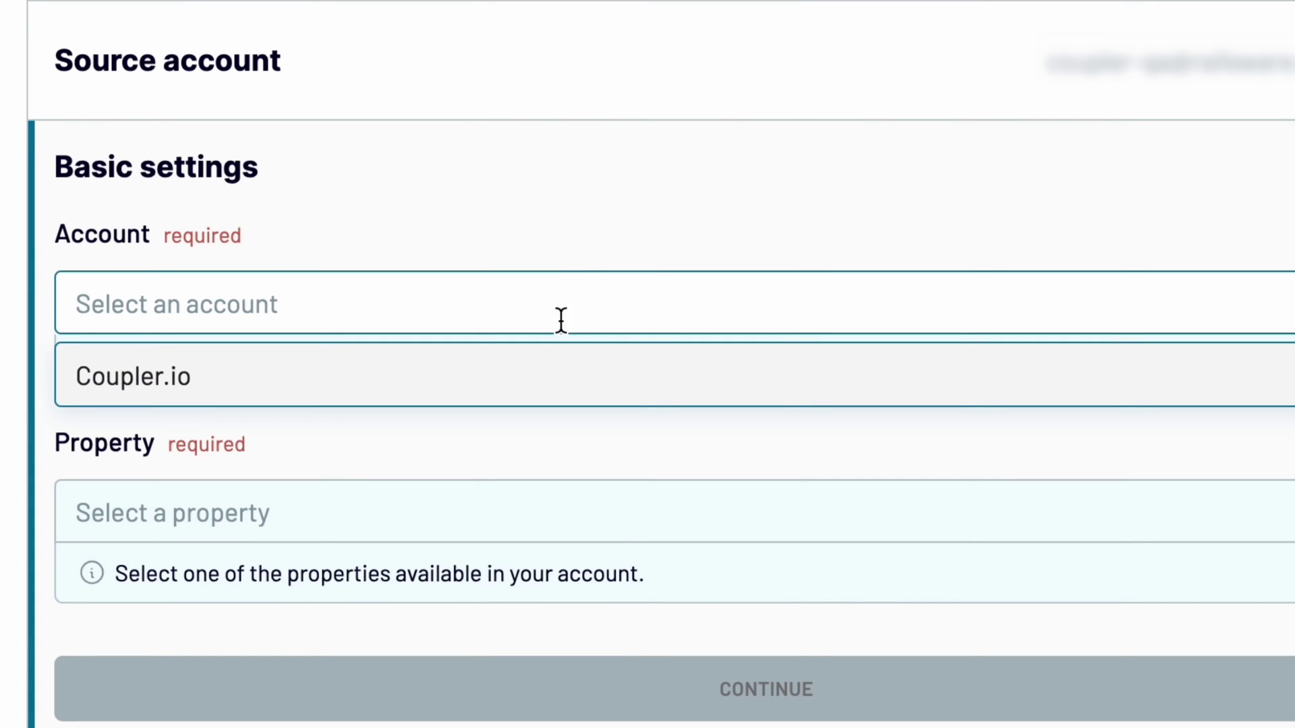
left_click(517, 383)
left_click(386, 525)
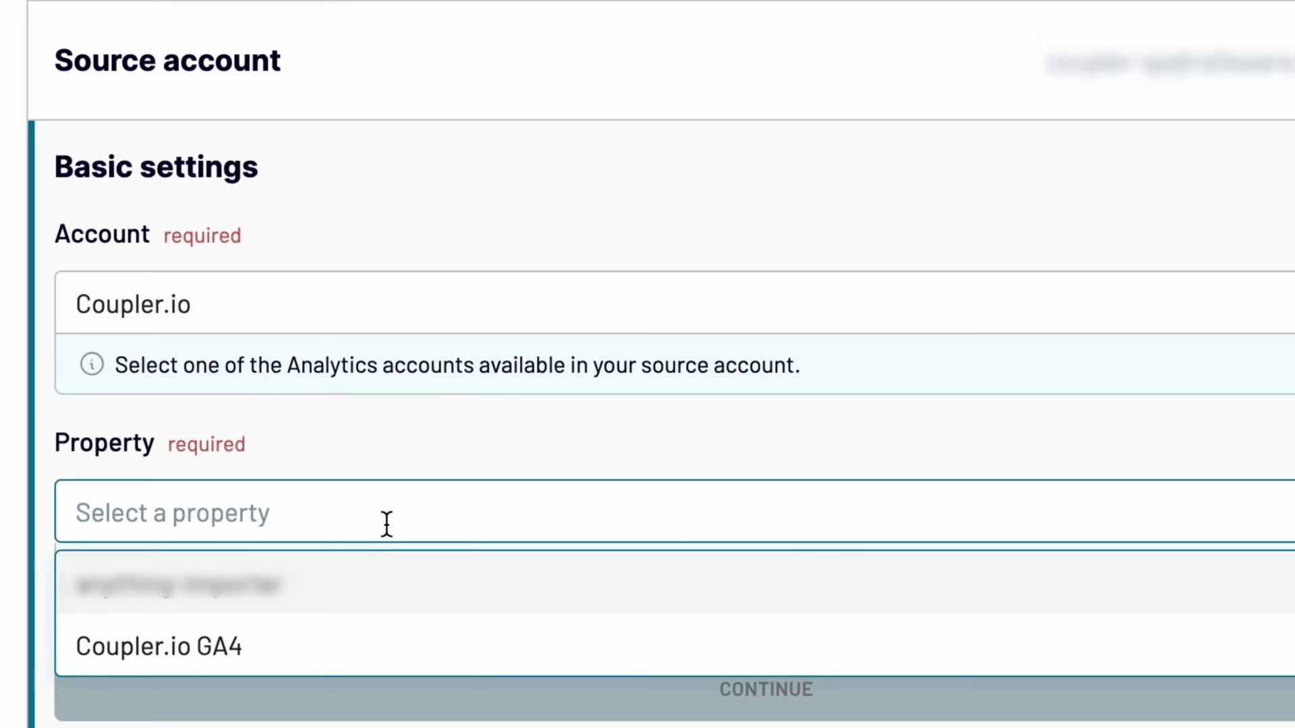
left_click(313, 646)
Accept the basic settings and the default report start date.
left_click(344, 691)
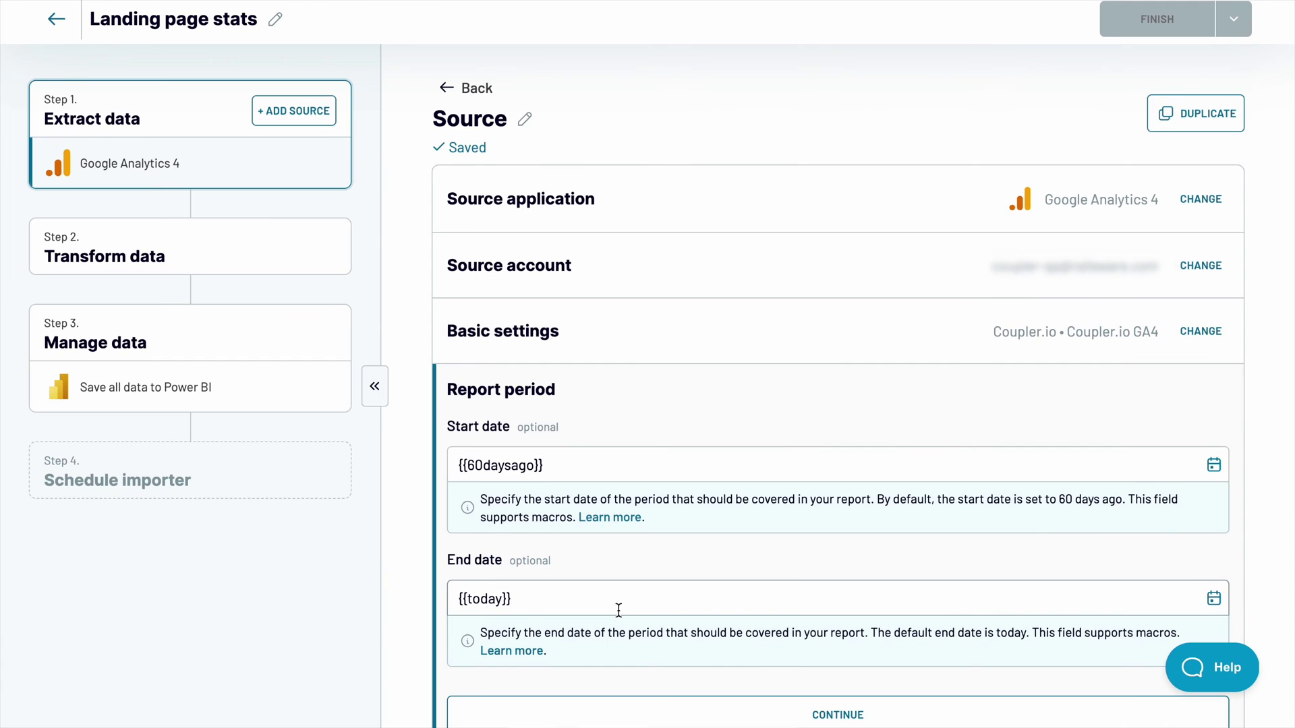
scroll(618, 610, "down", 3)
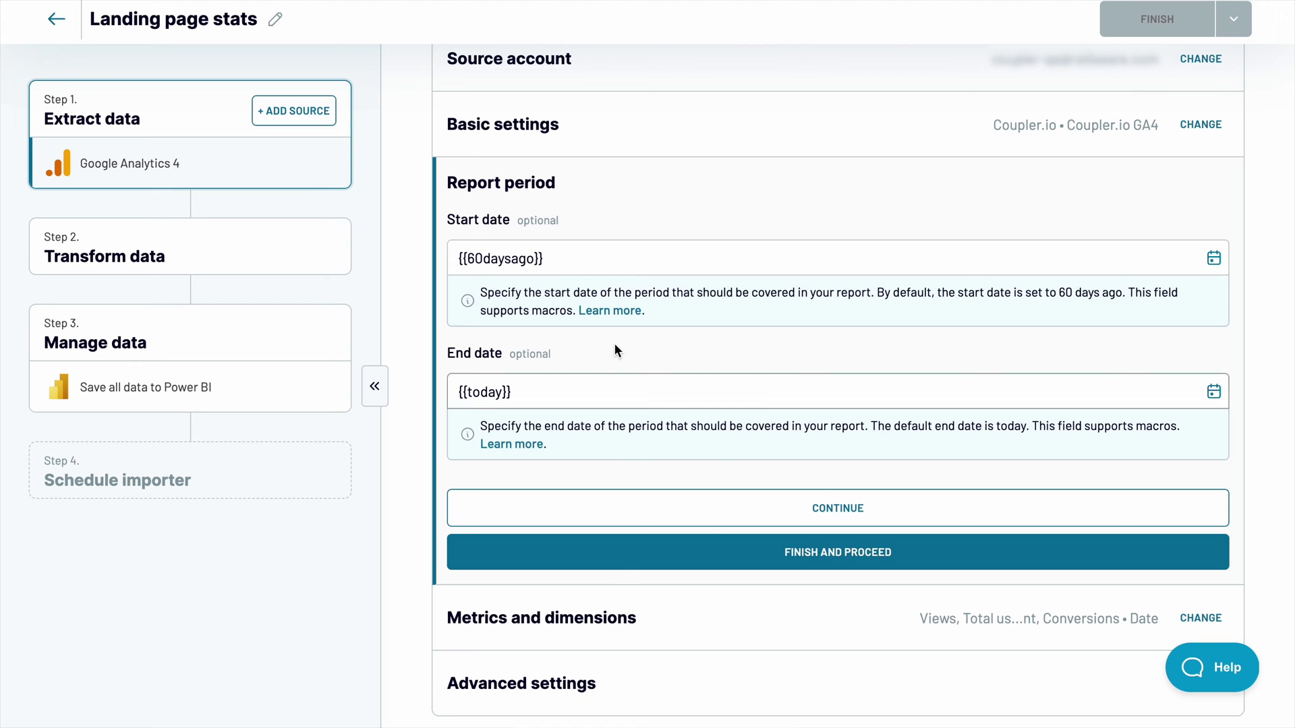
left_click(621, 259)
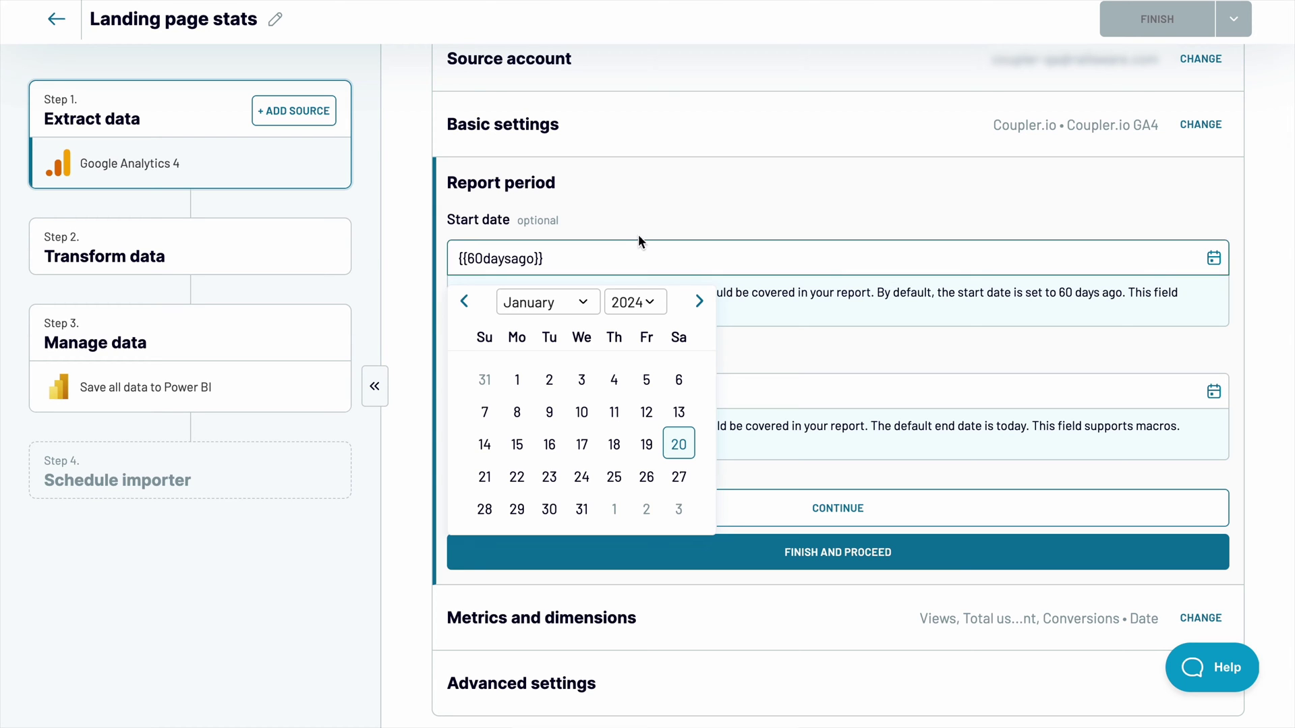
left_click(641, 231)
left_click(636, 507)
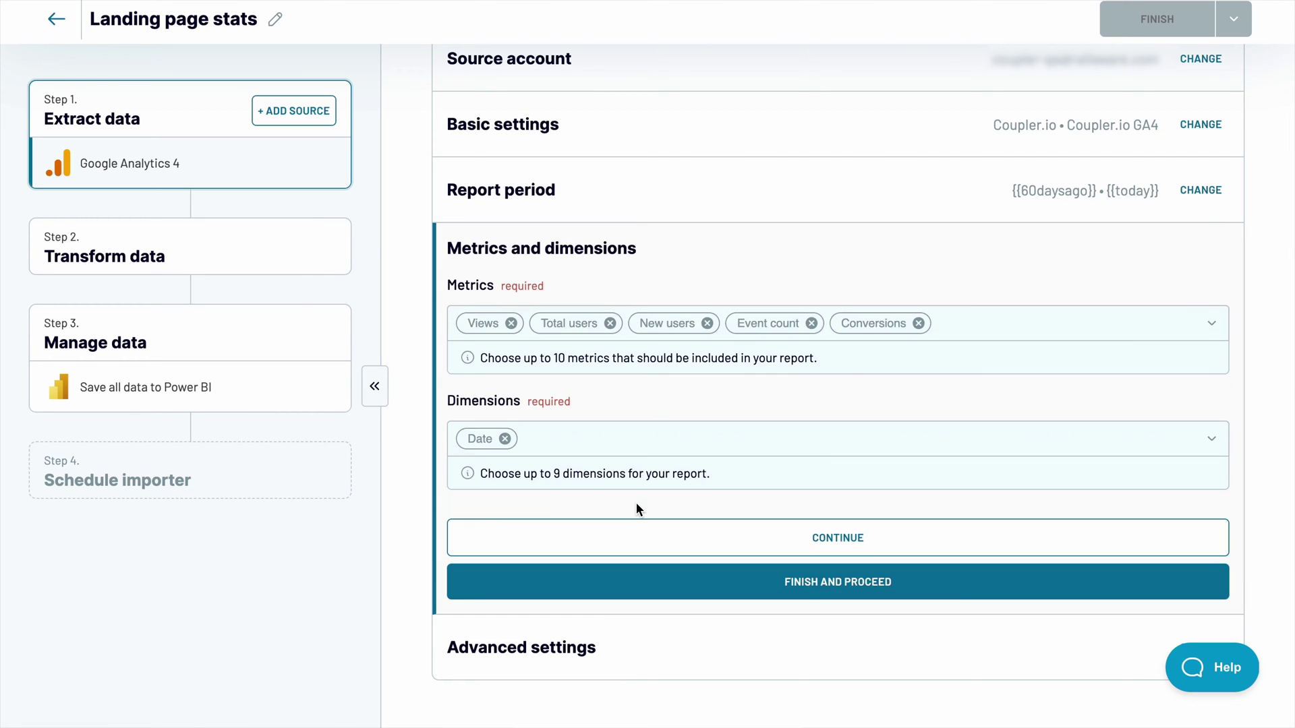
Add the metrics Conversions count for sign_up and User conversion rate for sign_up.
left_click(957, 321)
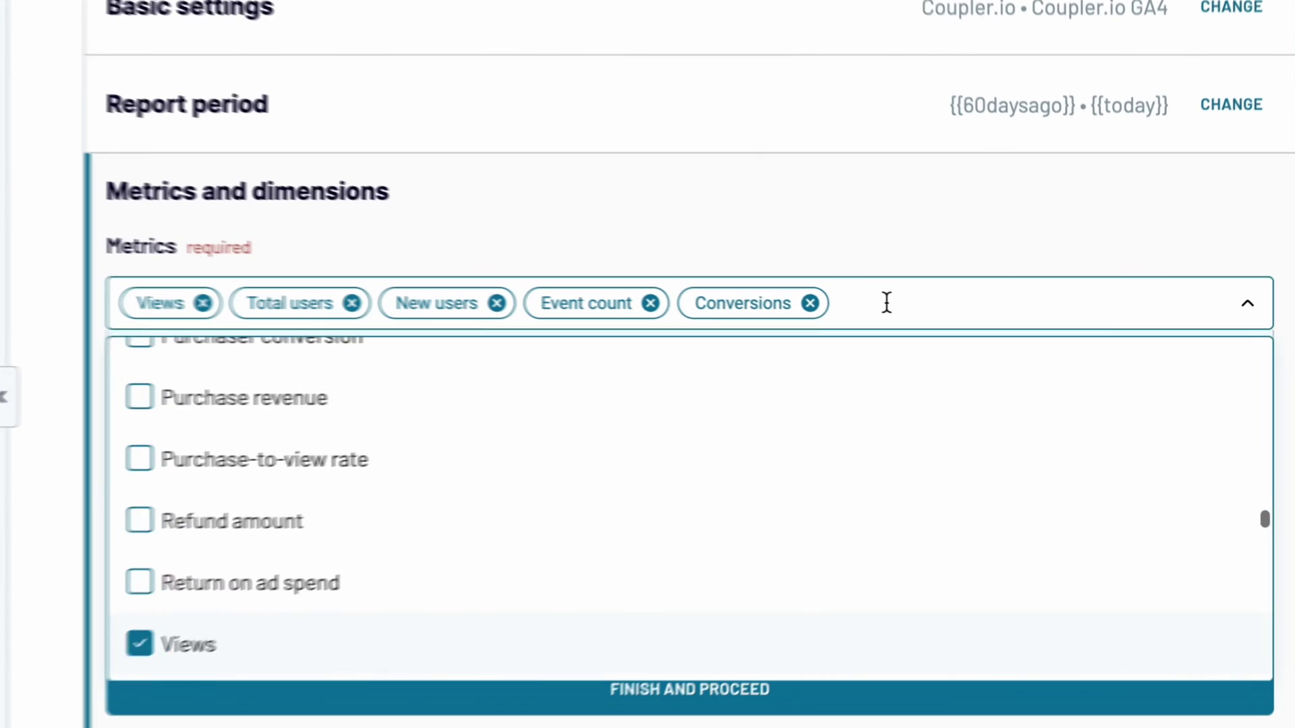
type("sign")
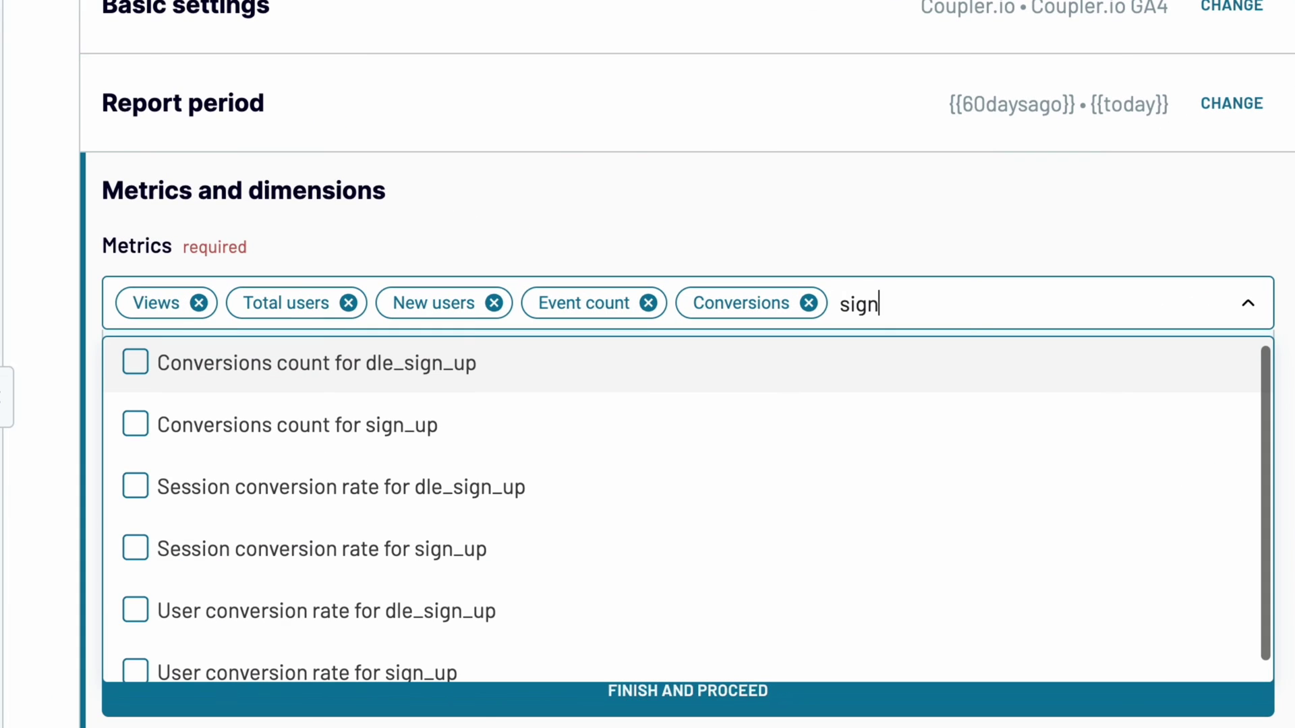
type("_up")
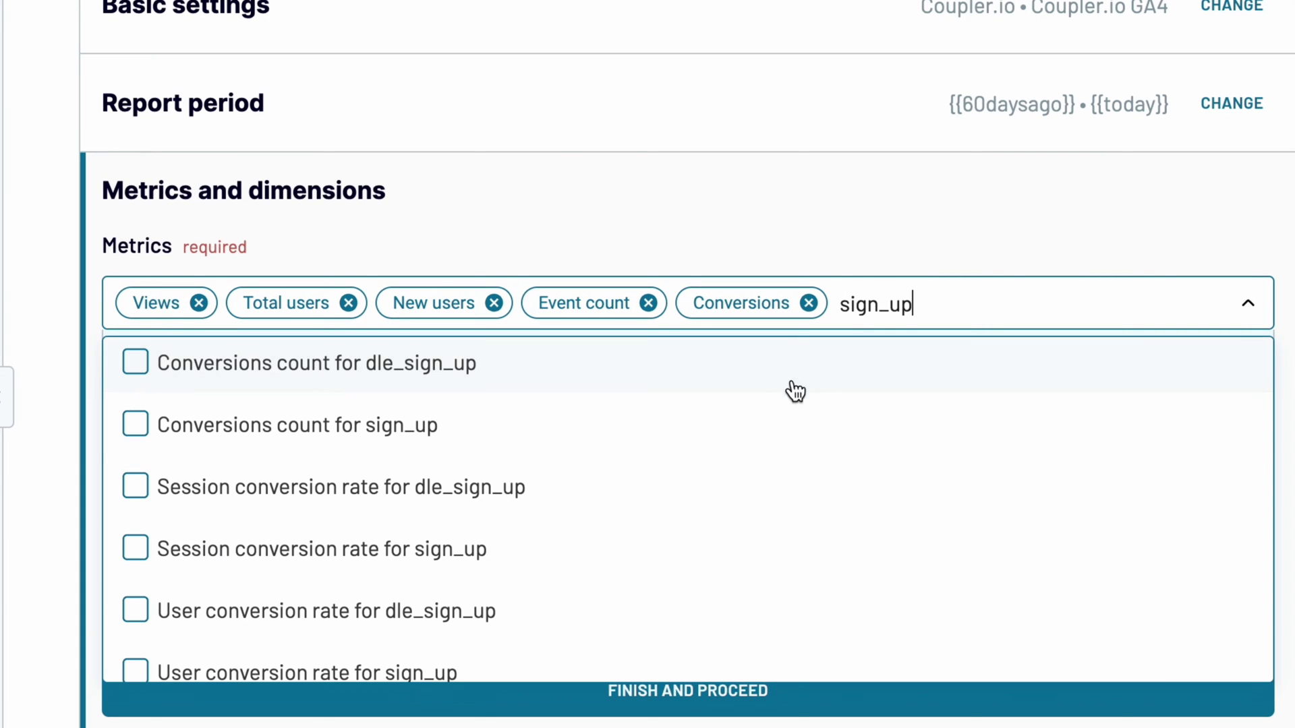
left_click(763, 423)
type("si")
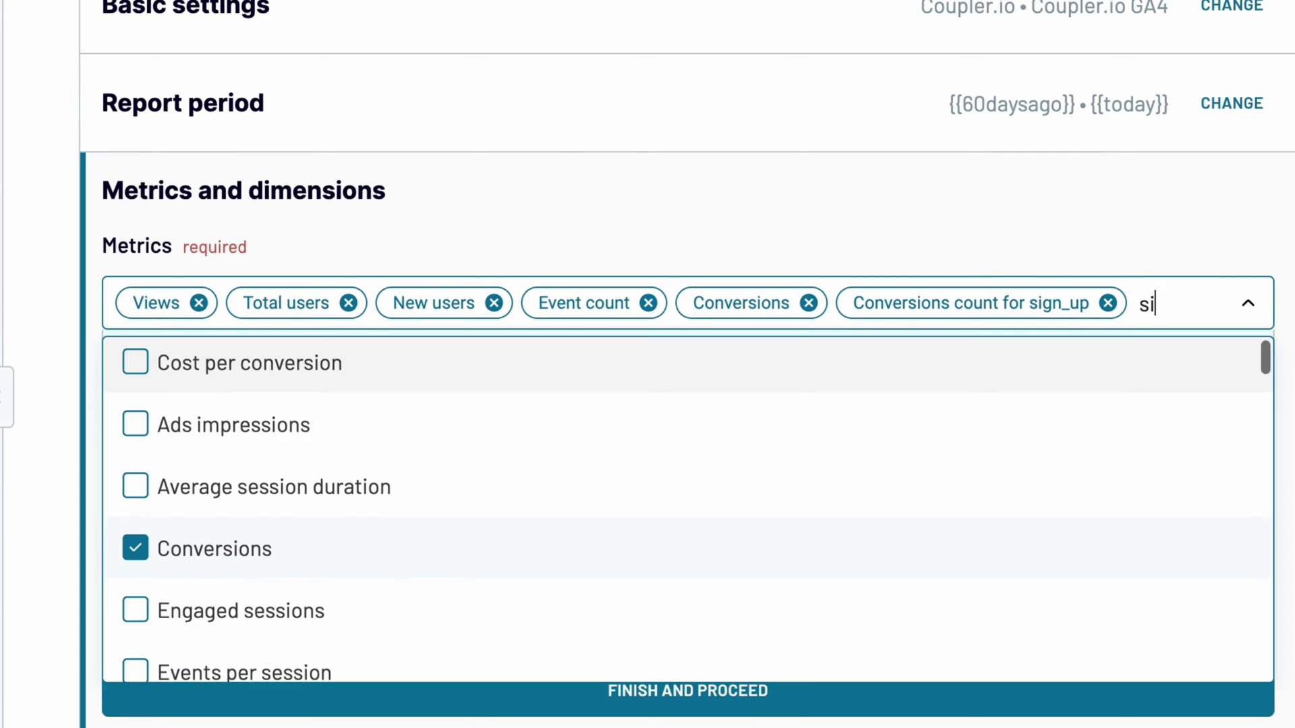
type("gn")
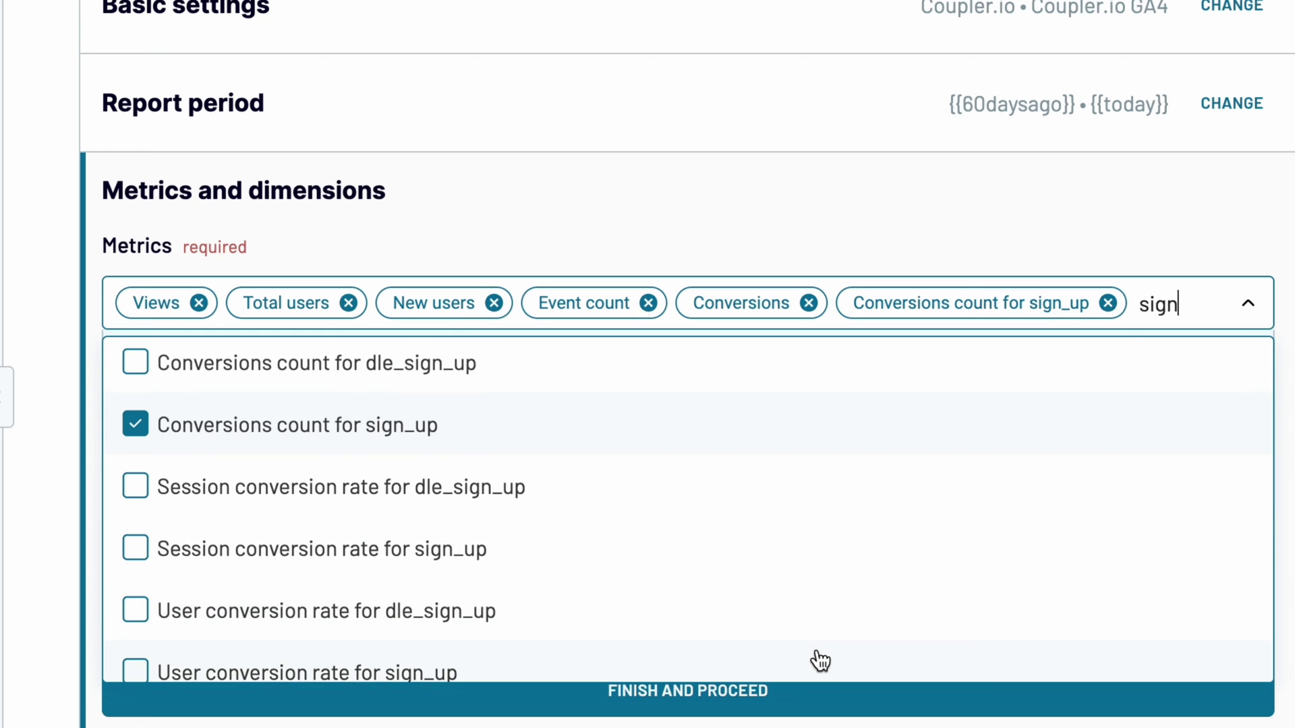
left_click(818, 665)
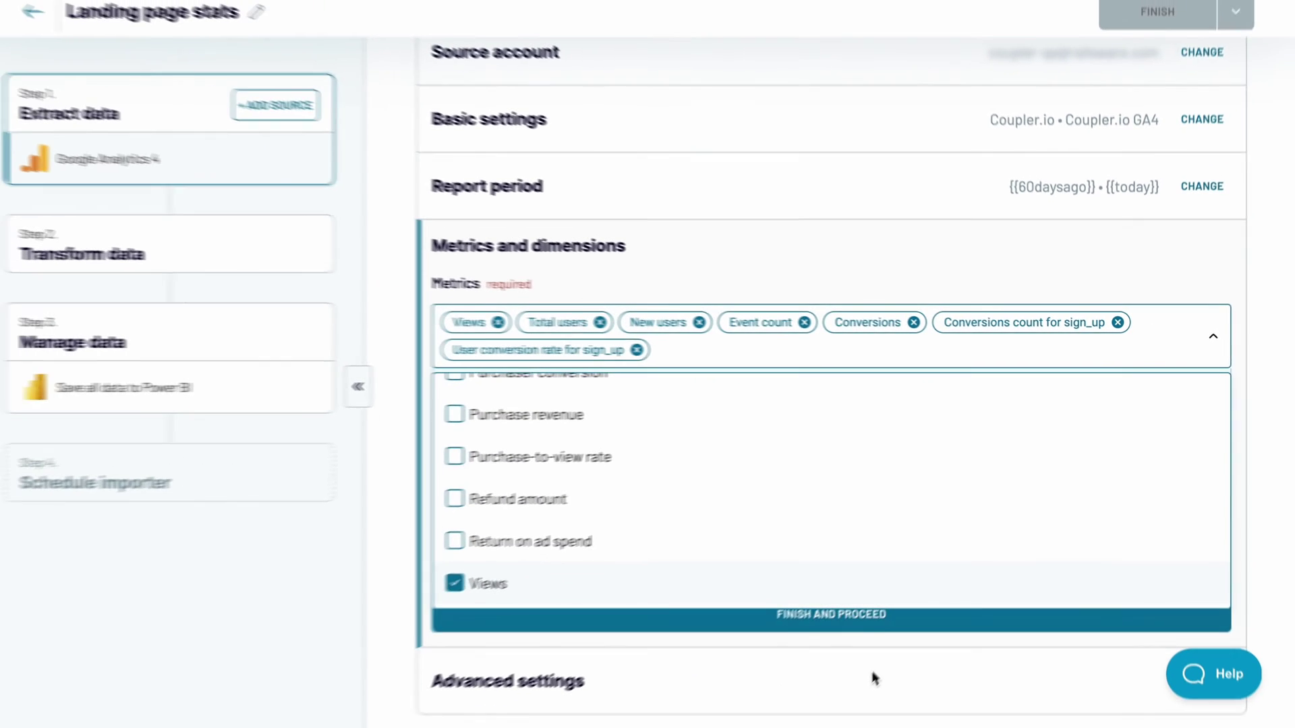
left_click(877, 667)
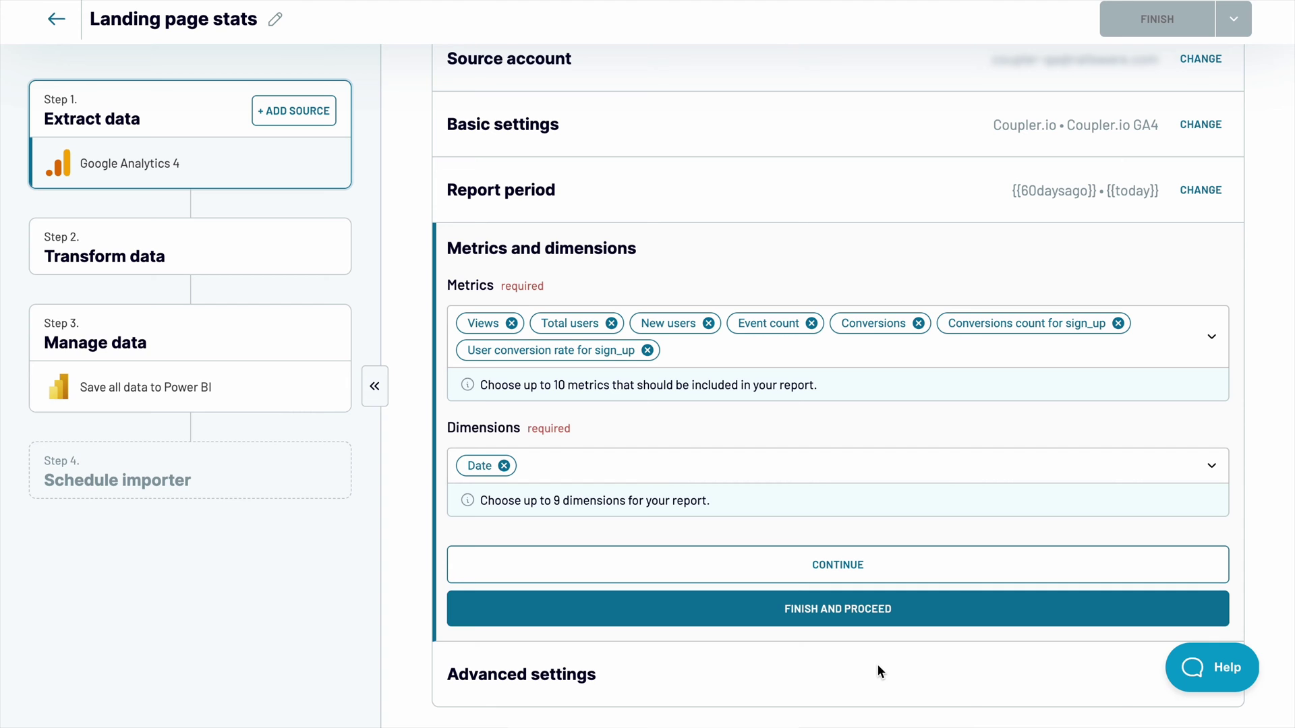
Add Landing page as a dimension and finish the source setup.
left_click(561, 467)
type("land")
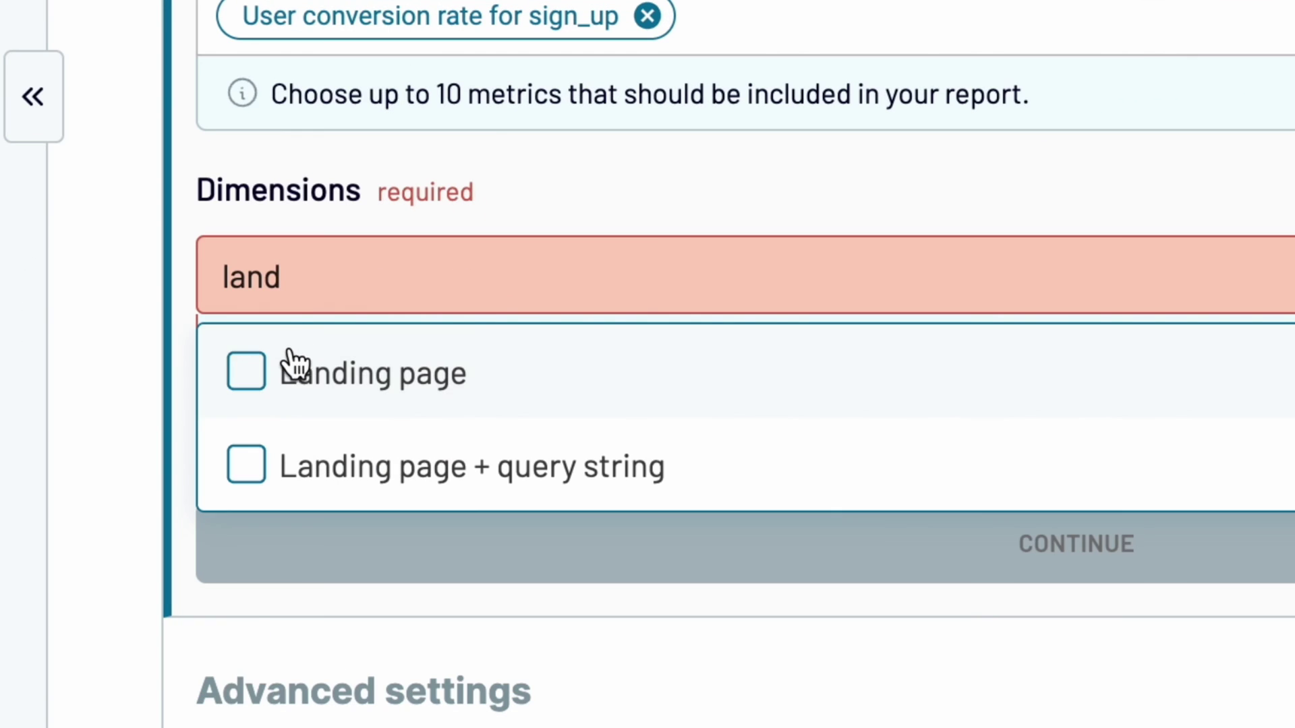
left_click(293, 370)
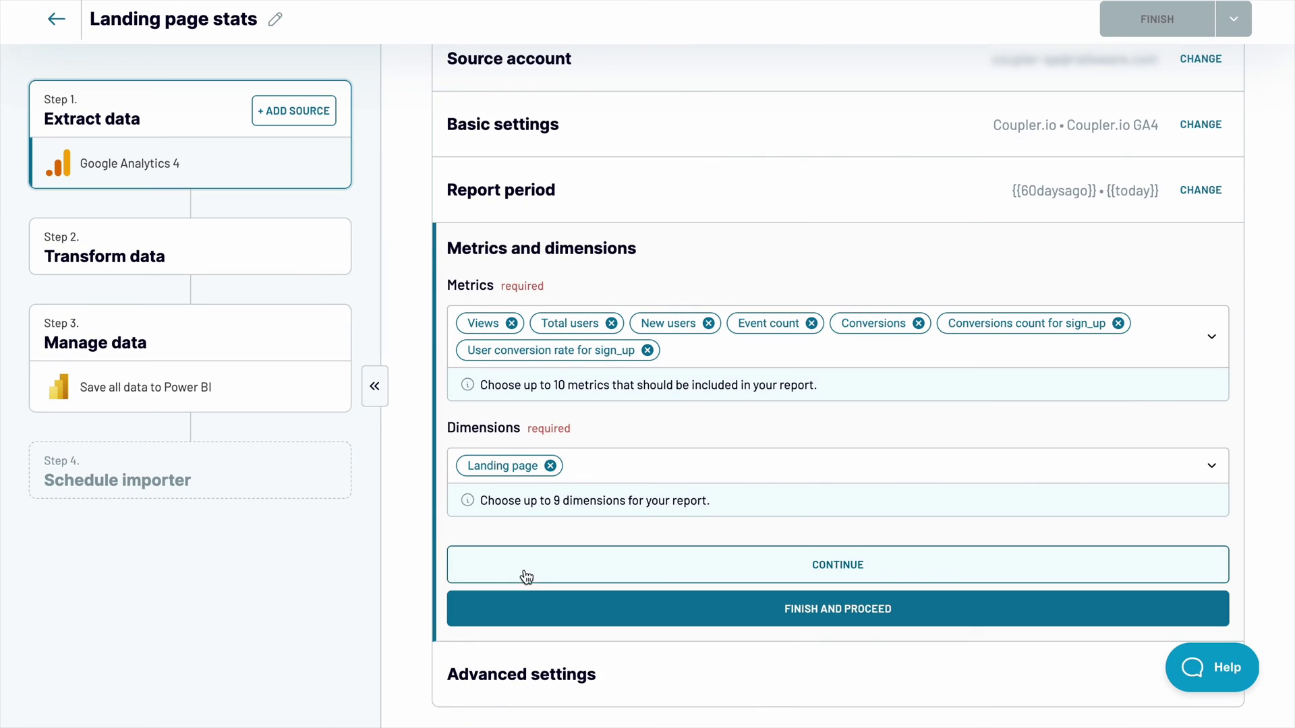
left_click(581, 609)
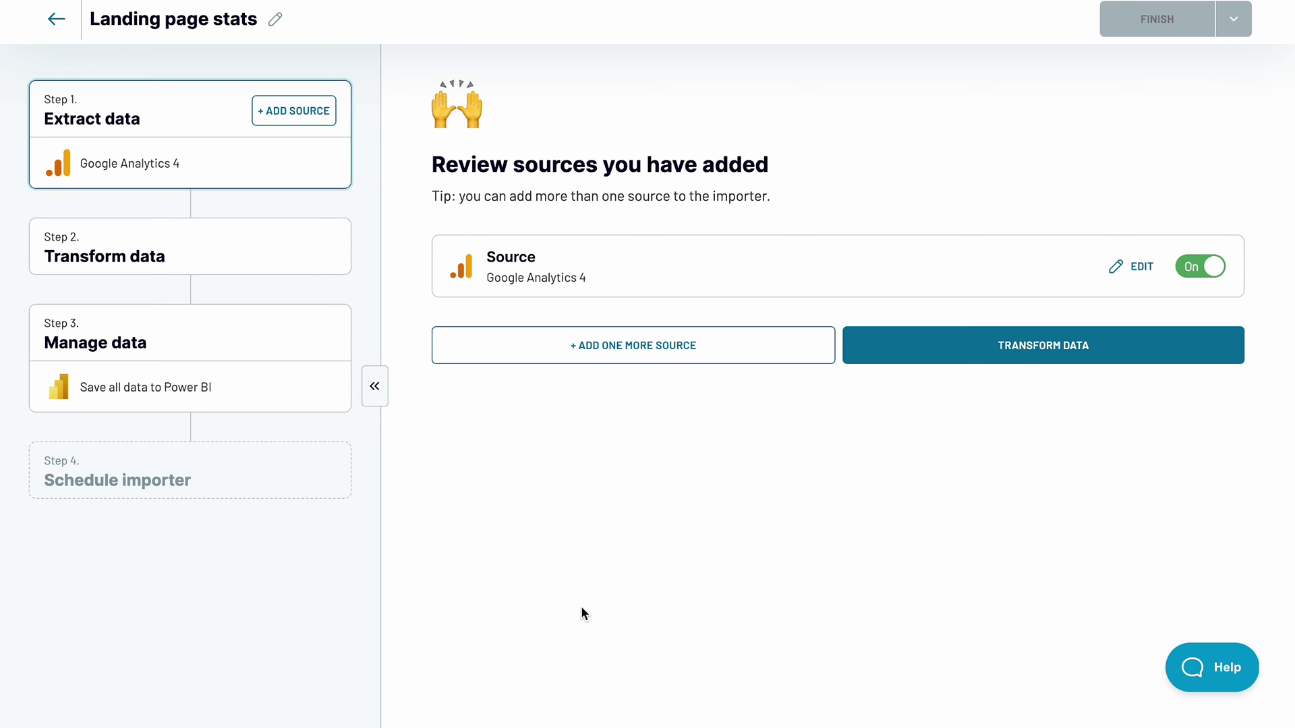
Proceed from Review sources to Transform data to preview the GA4 rows.
left_click(966, 350)
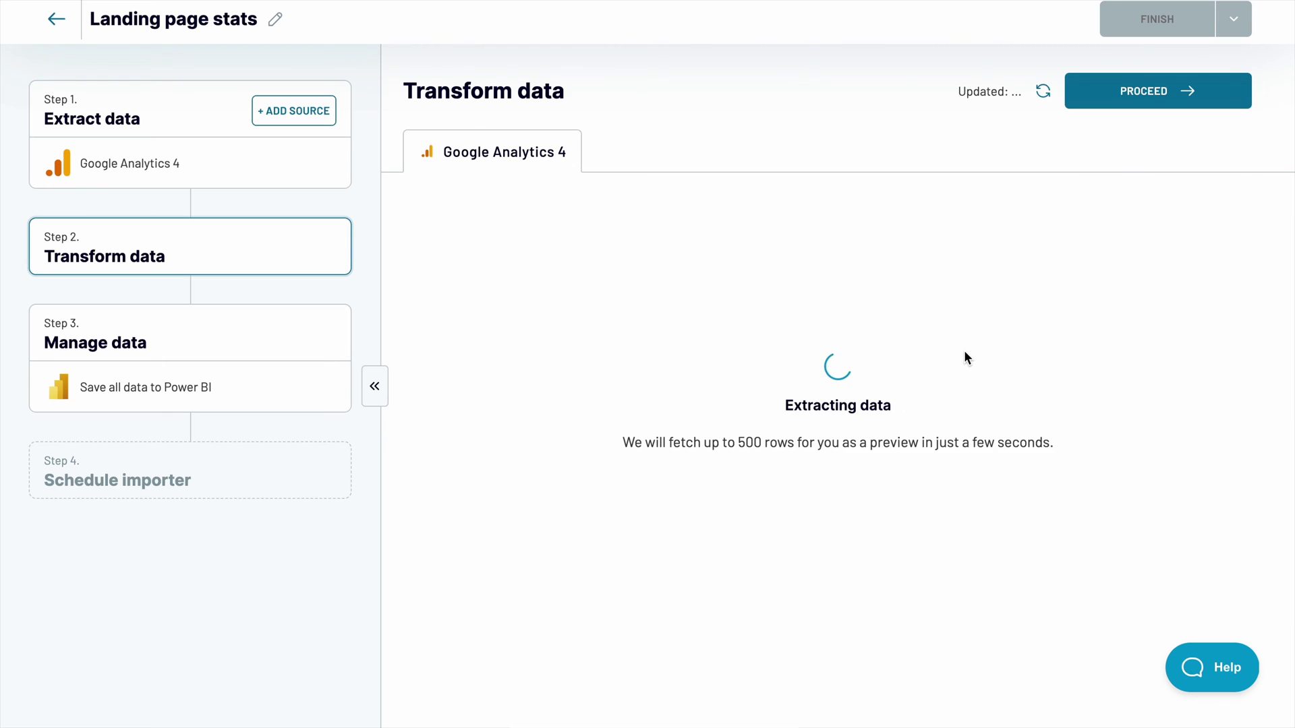
Hide the Account name column in the preview.
left_click(532, 200)
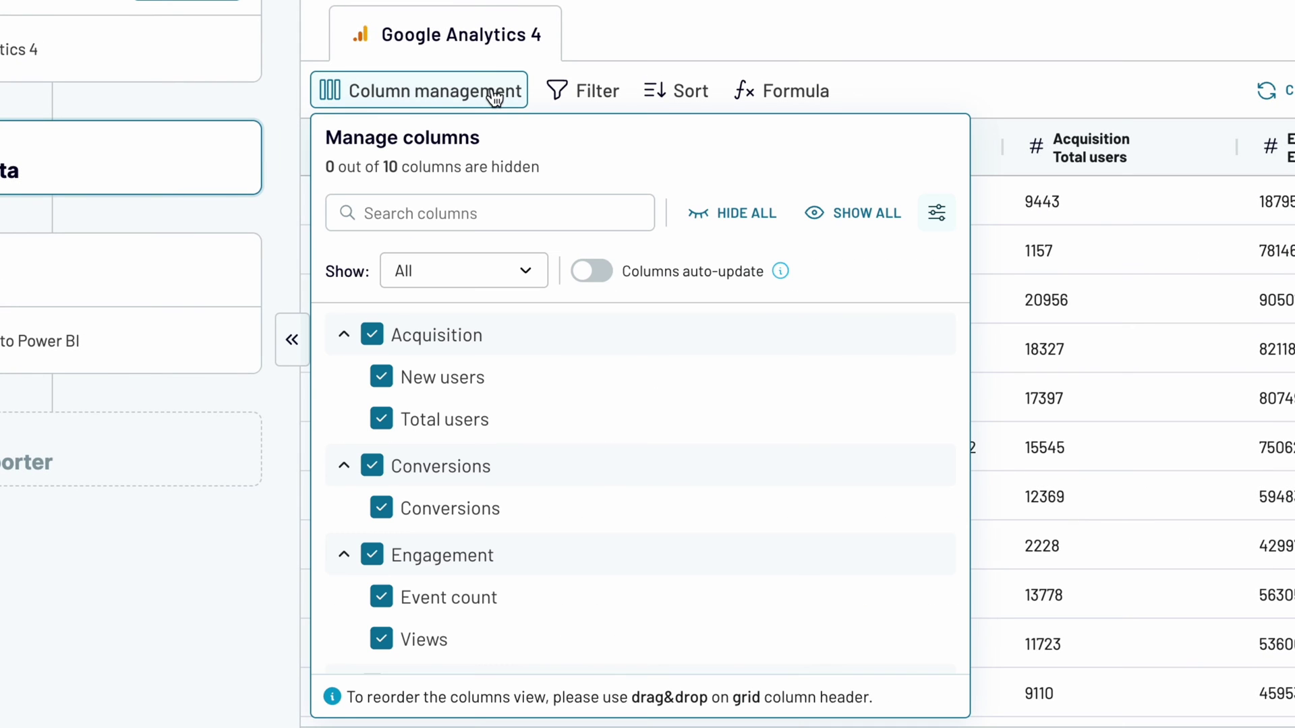
scroll(461, 435, "down", 3)
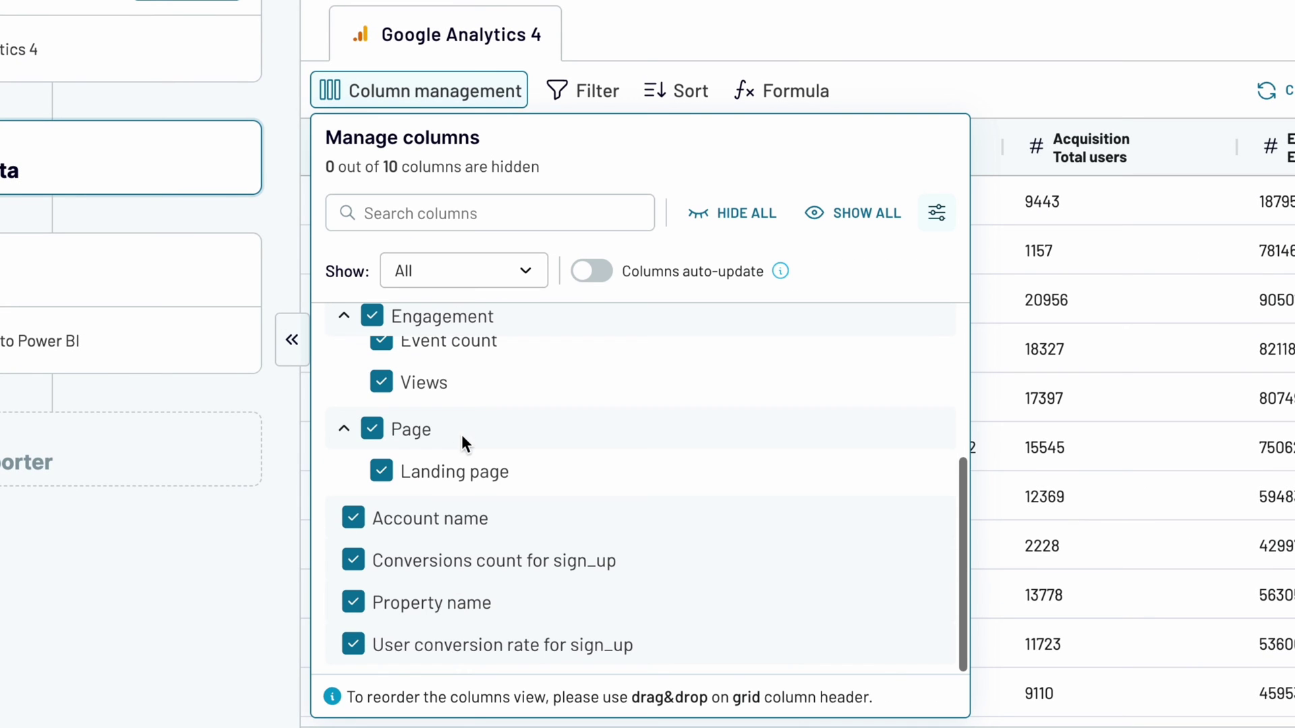
left_click(354, 519)
left_click(277, 542)
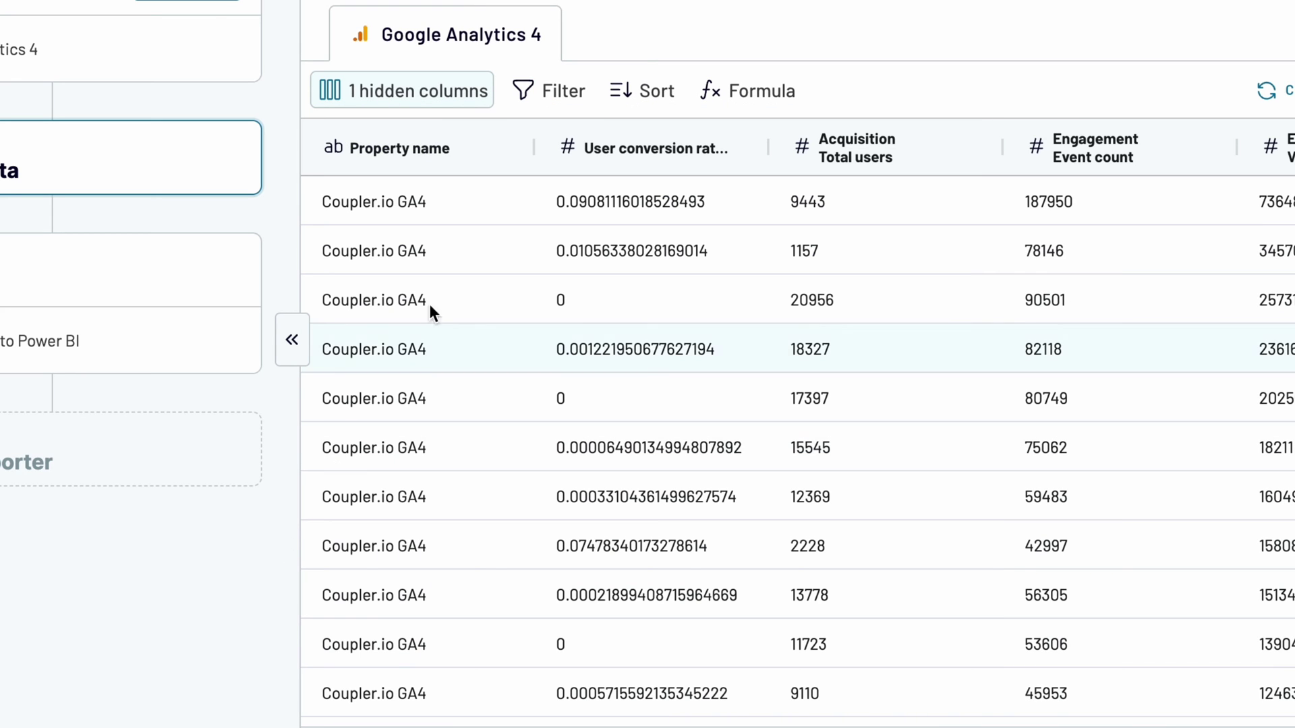
Filter the data to rows where Conversions is more than 1000.
left_click(557, 95)
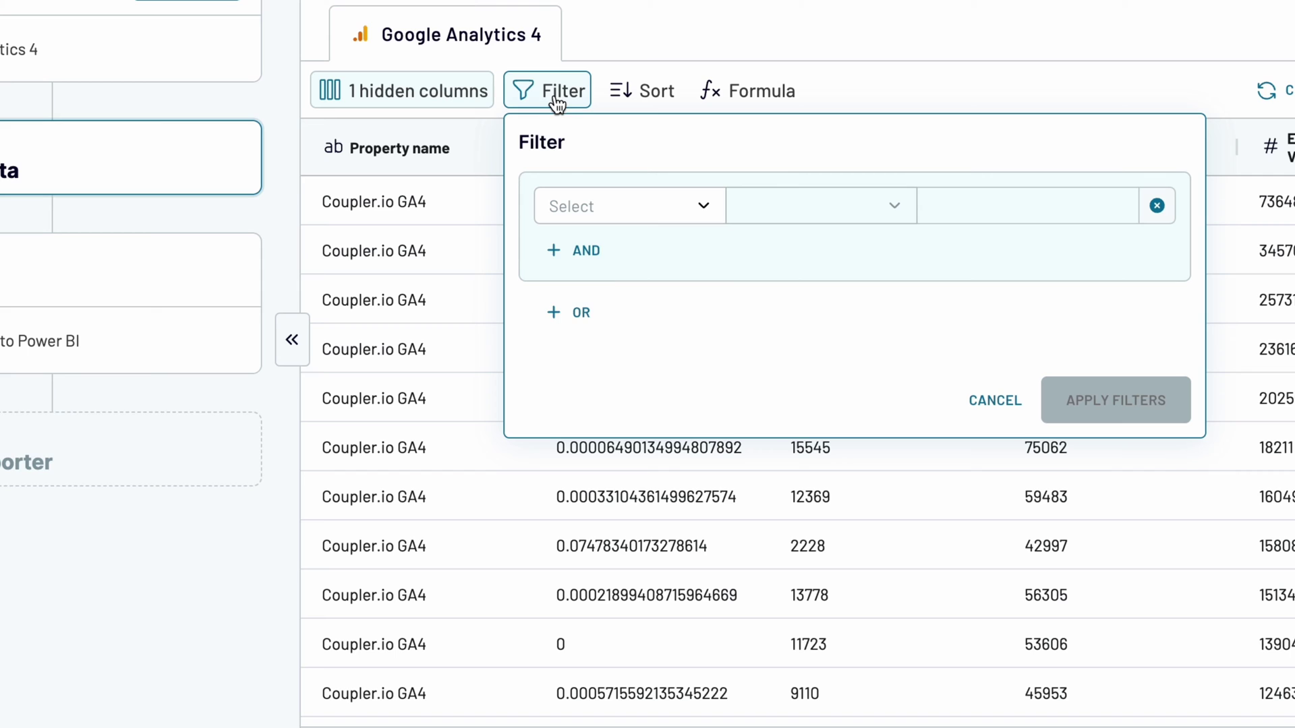
left_click(604, 193)
left_click(621, 298)
left_click(836, 209)
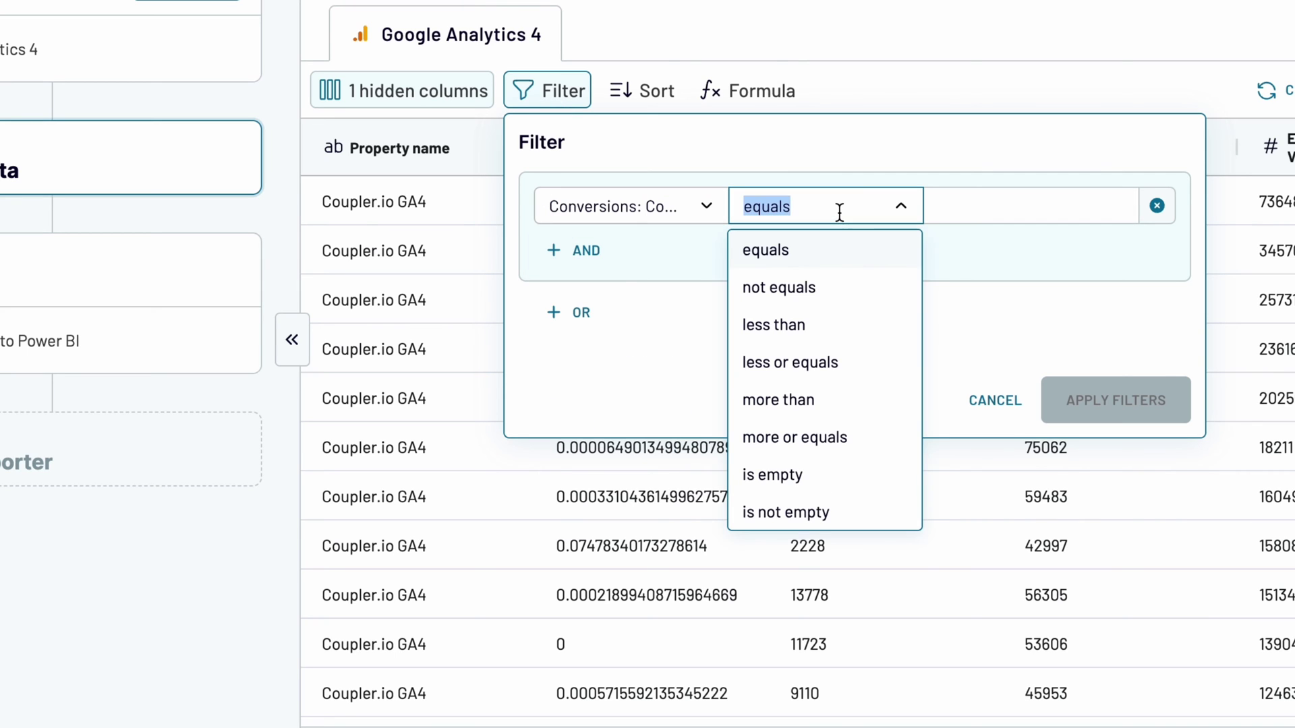
left_click(809, 403)
left_click(991, 208)
type("1000")
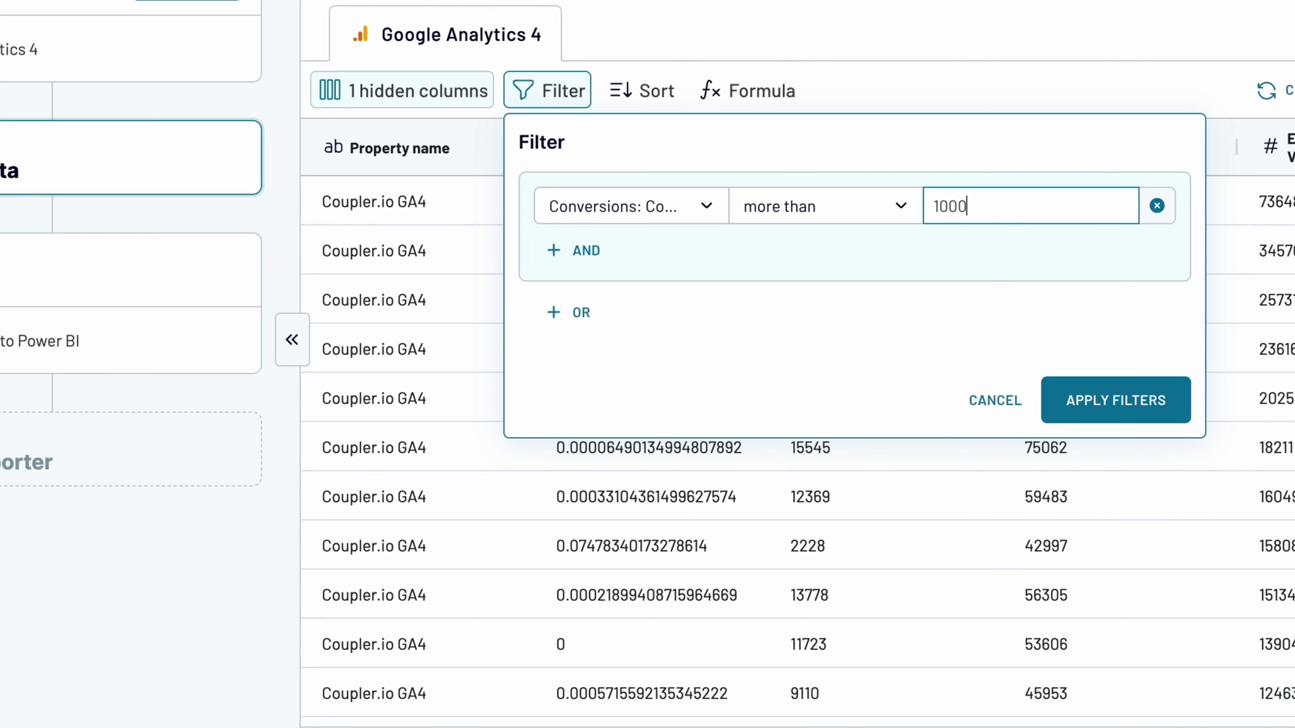
left_click(1082, 398)
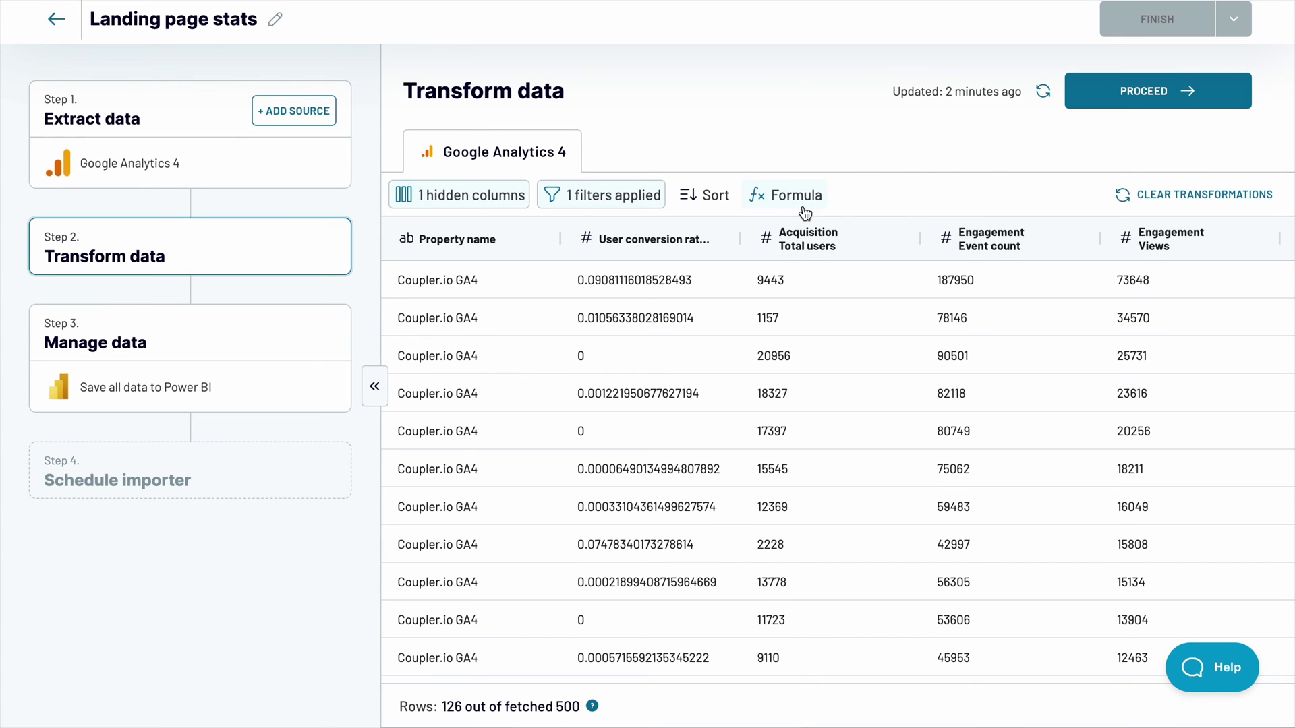
Generate the Power BI integration URL for the importer.
left_click(1141, 103)
scroll(1026, 367, "down", 2)
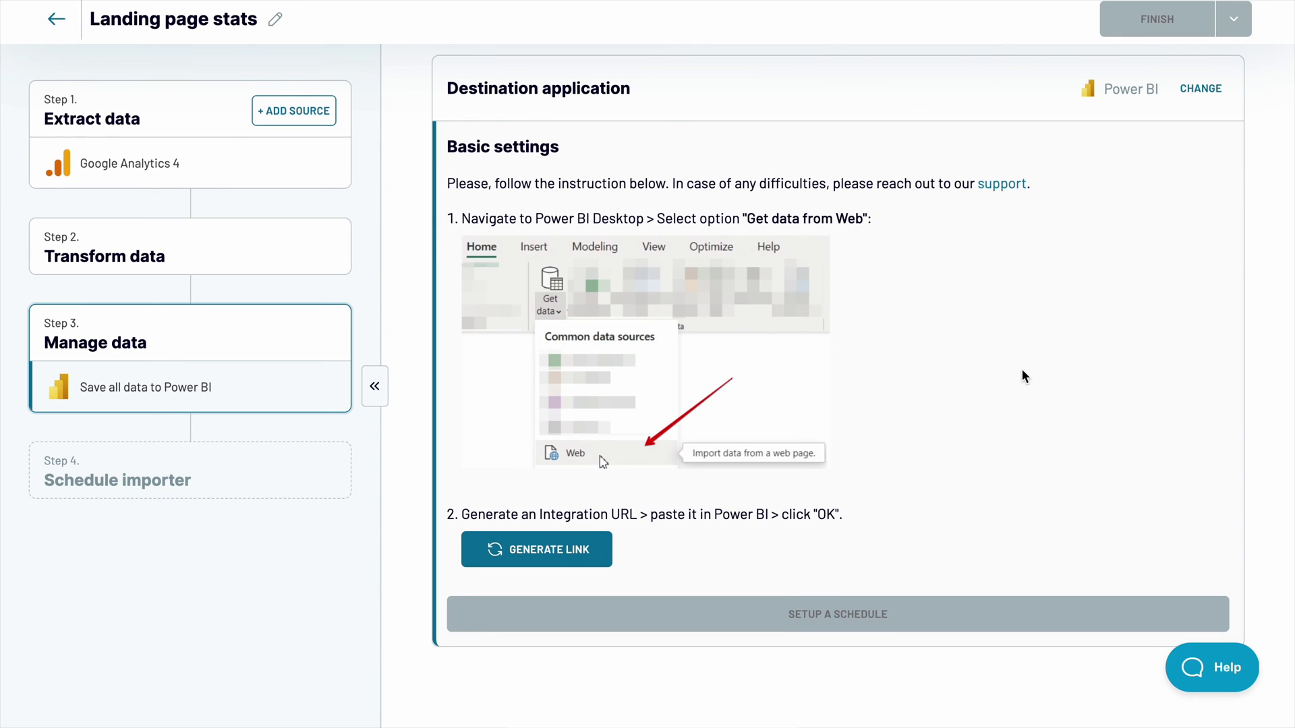
left_click(598, 545)
scroll(989, 504, "down", 2)
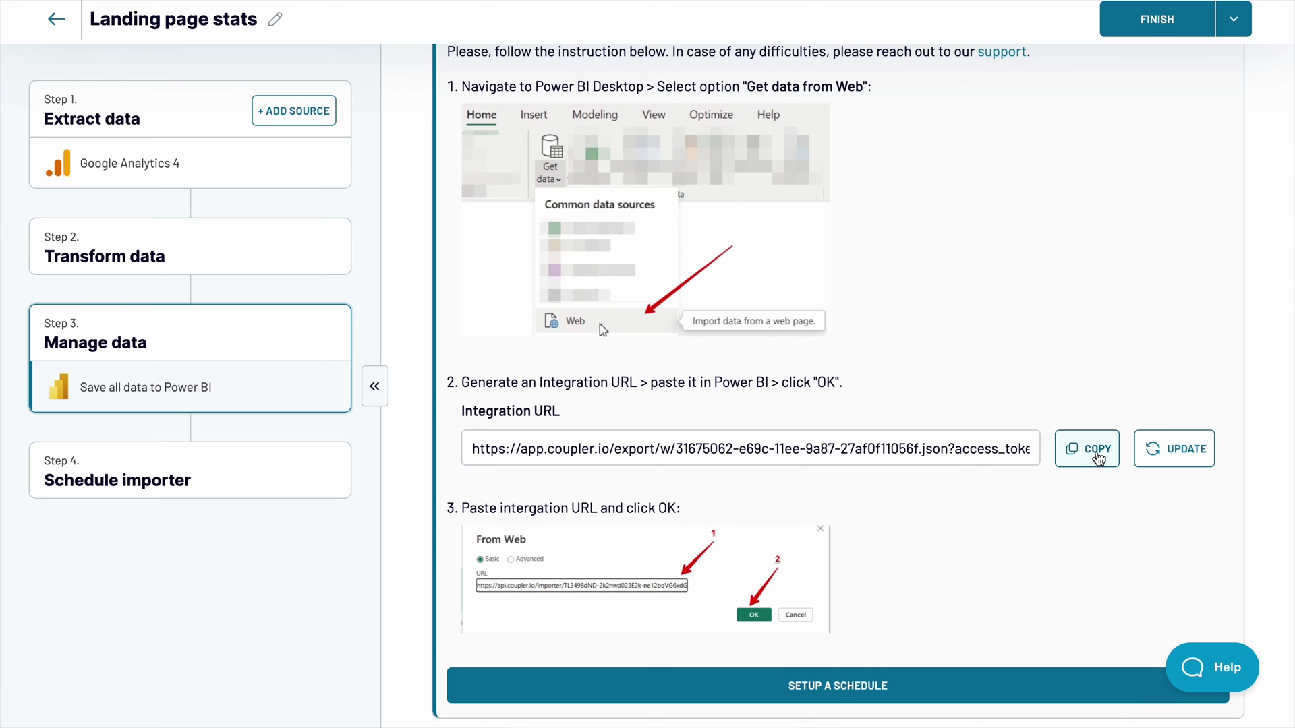
Schedule automatic daily refresh on all seven days, adding SAT and SUN, and run the importer.
left_click(892, 669)
left_click(447, 280)
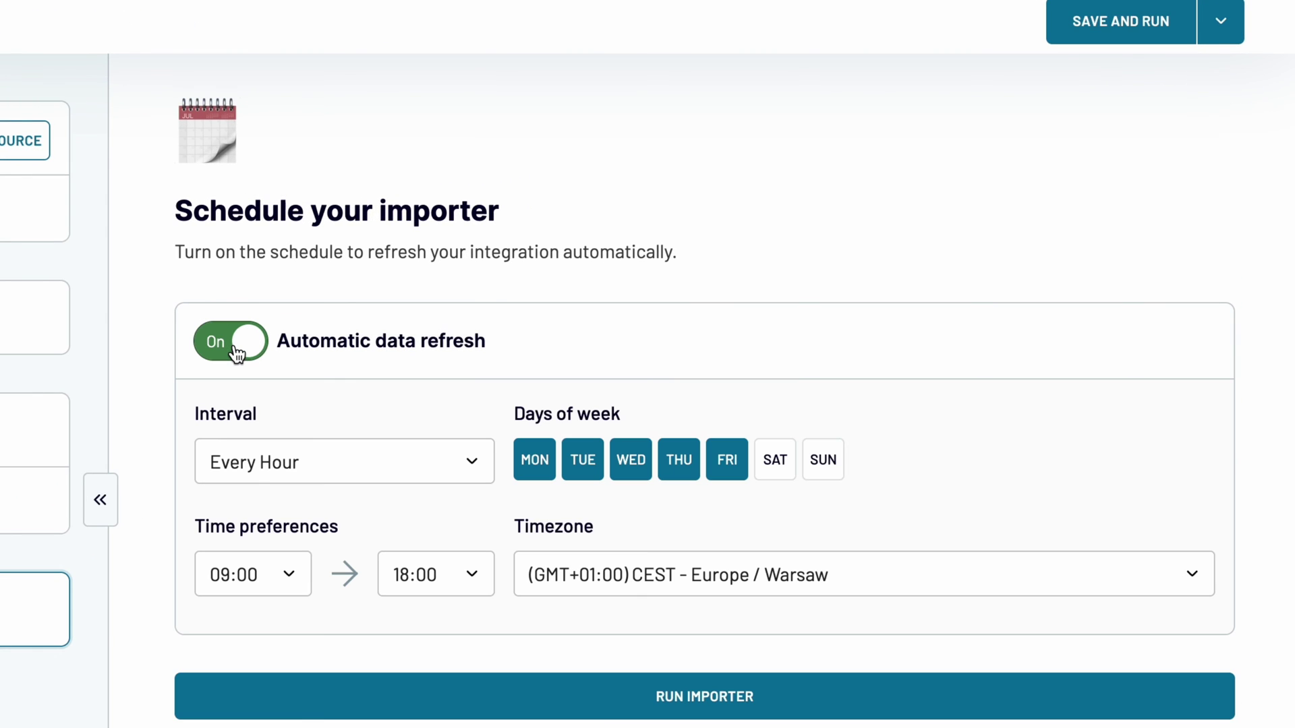
left_click(279, 465)
left_click(241, 646)
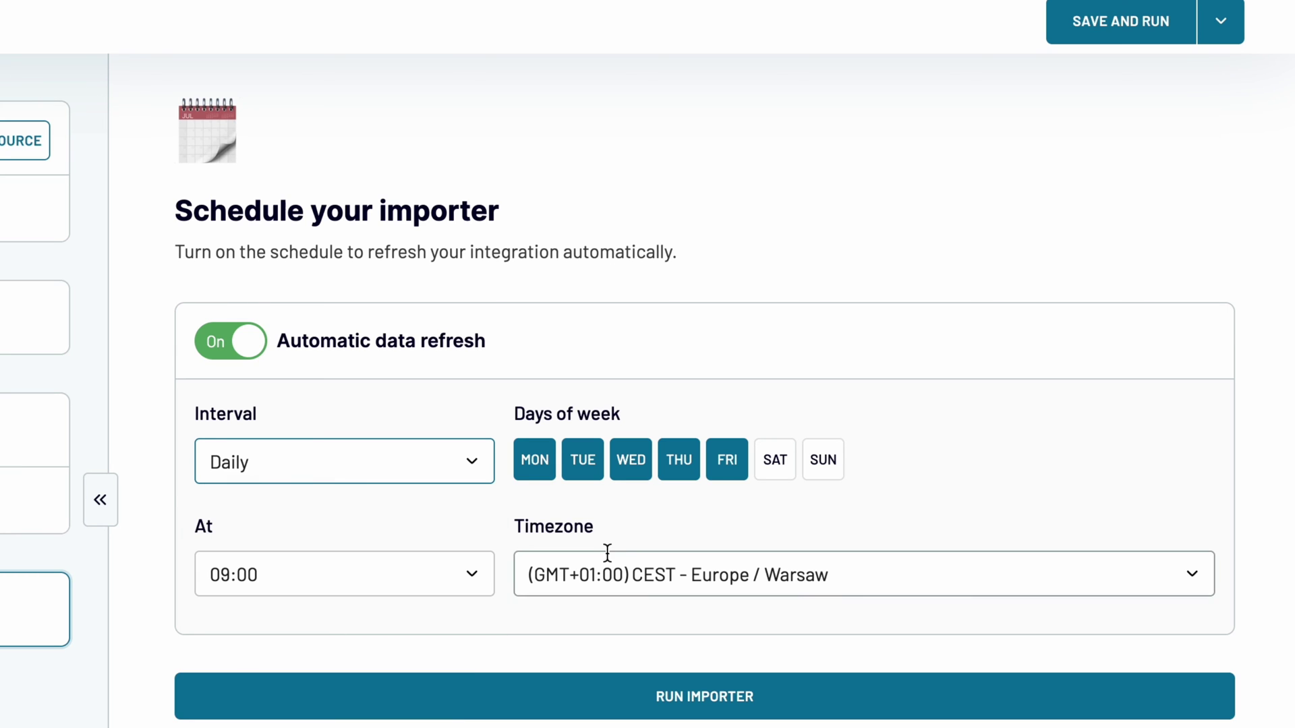
left_click(776, 473)
left_click(834, 474)
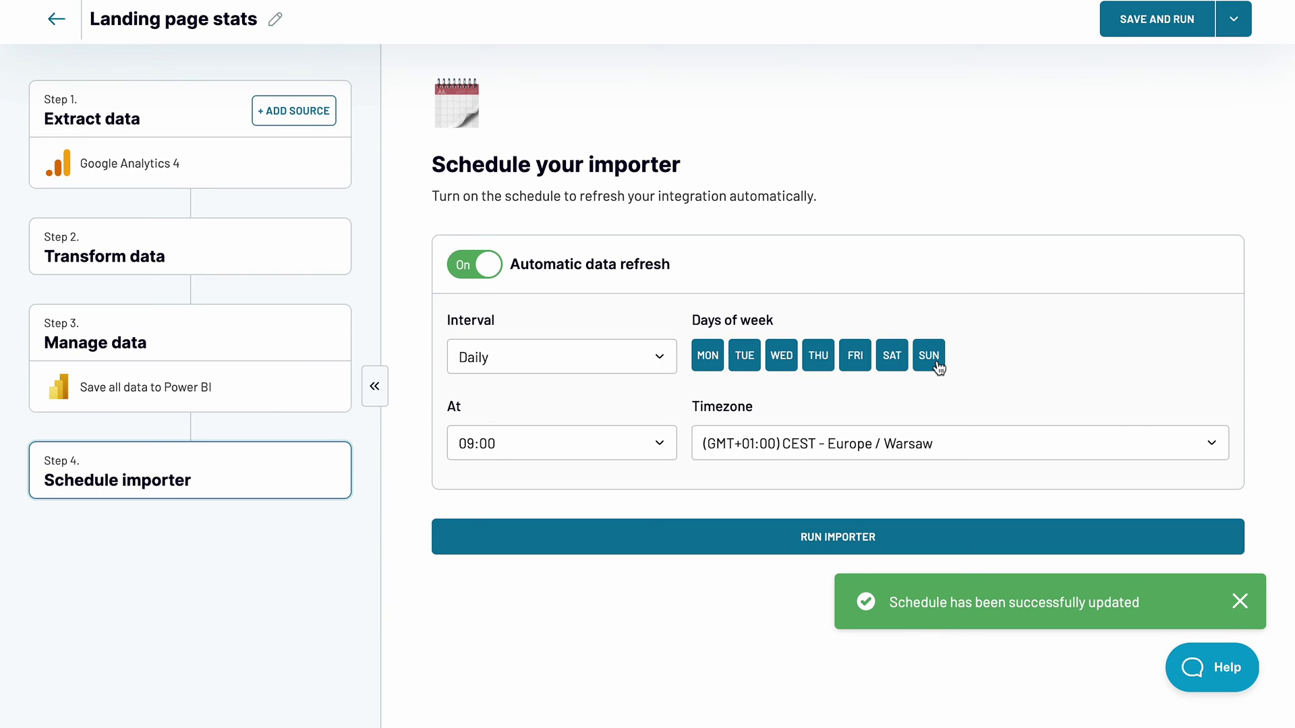
left_click(859, 536)
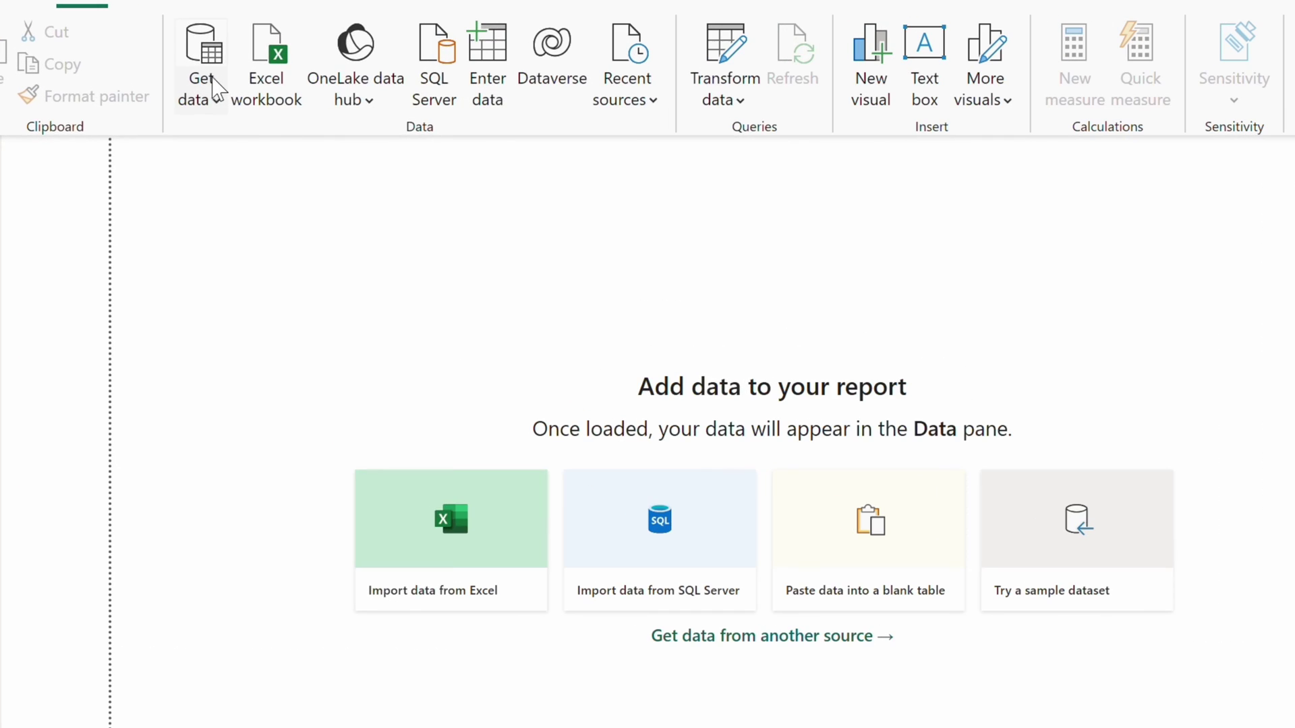
Import the Coupler.io integration URL as a Web source and apply it to the report.
left_click(174, 88)
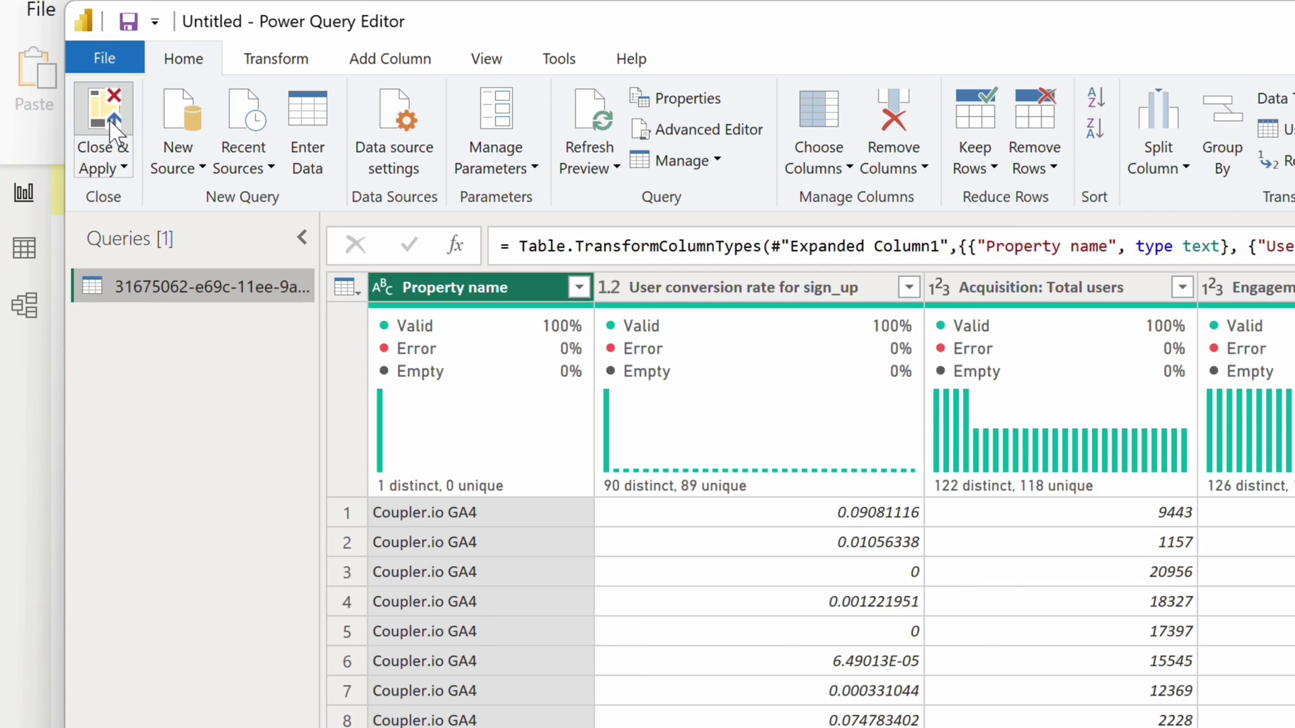
left_click(115, 131)
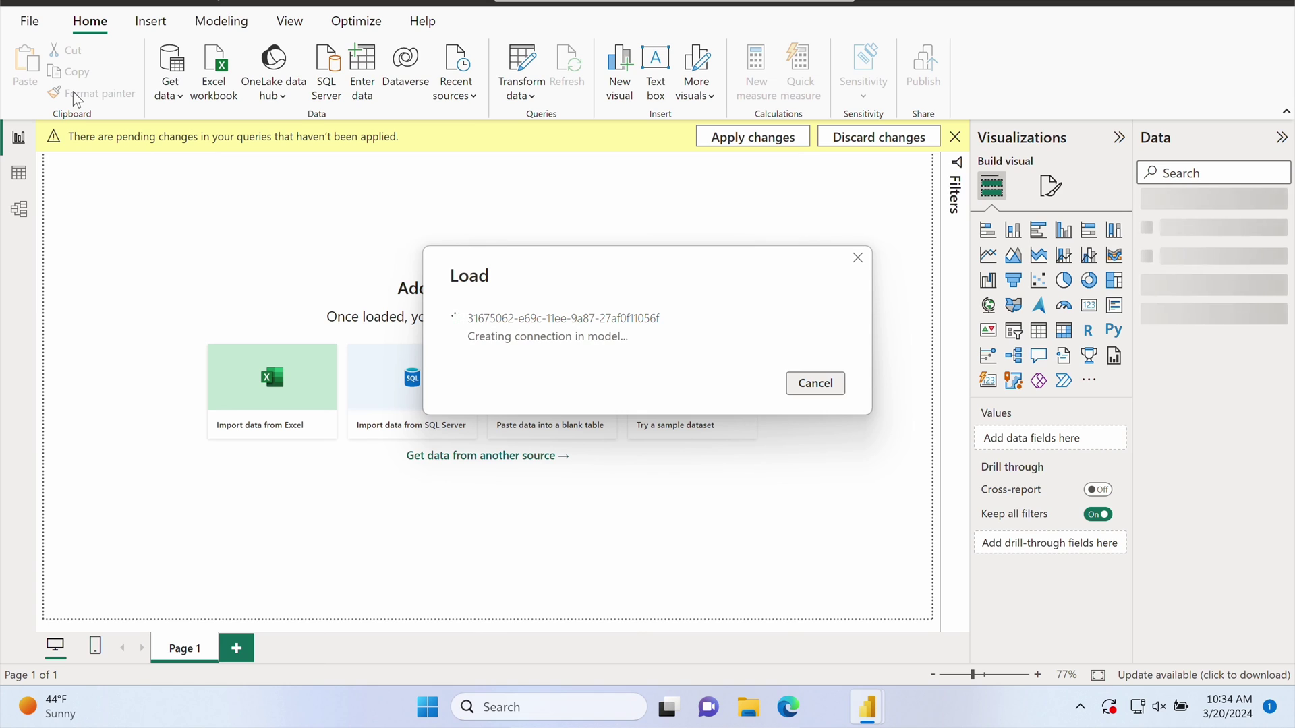